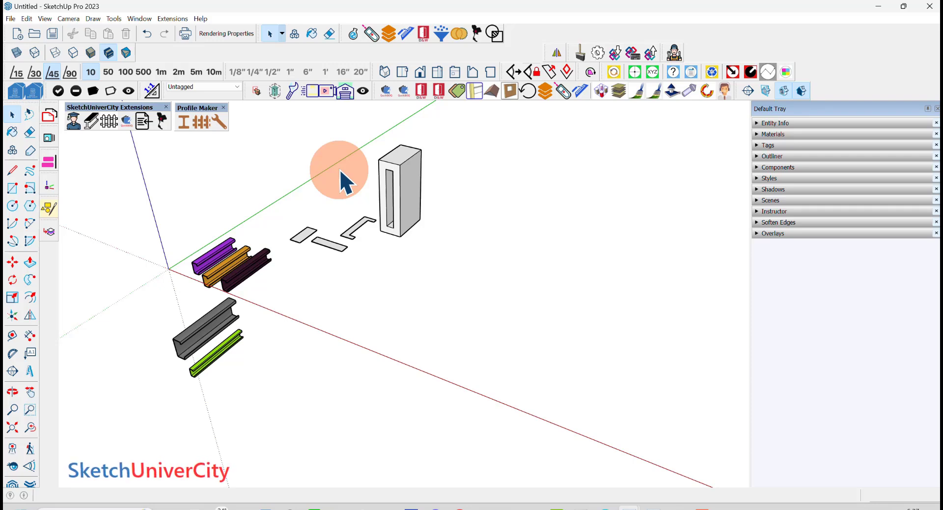
# Orbit the model and inspect the grey and green C-channels and the L-shaped and rectangular flat faces.
pyautogui.moveTo(344, 181); pyautogui.dragTo(356, 169, button='middle')
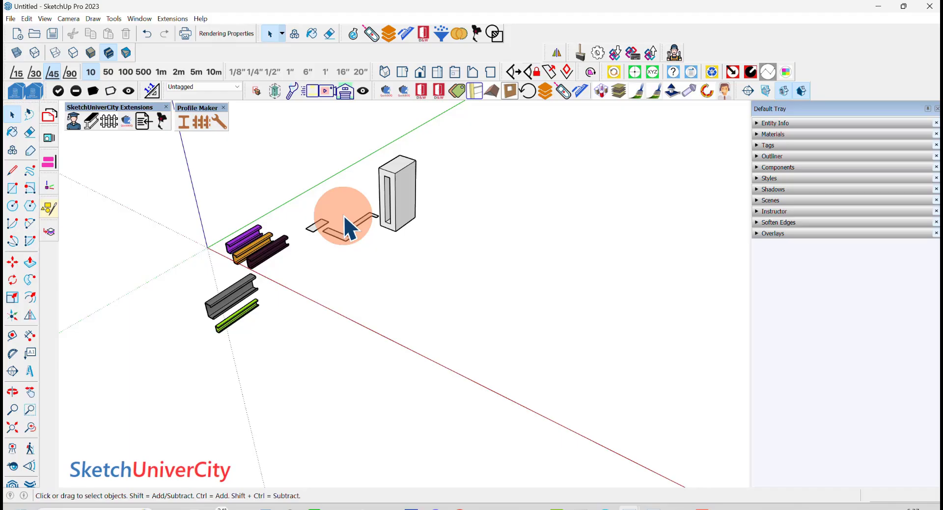
pyautogui.moveTo(344, 226)
pyautogui.mouseDown(button='middle')
pyautogui.moveTo(385, 284)
pyautogui.moveTo(266, 280)
pyautogui.moveTo(236, 255)
pyautogui.moveTo(223, 261)
pyautogui.mouseUp(button='middle')
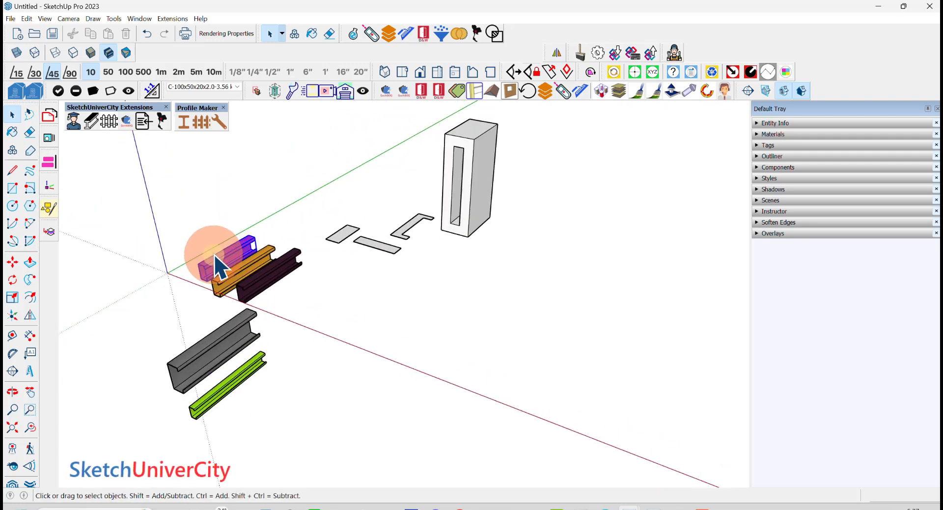
pyautogui.click(267, 280)
pyautogui.click(236, 352)
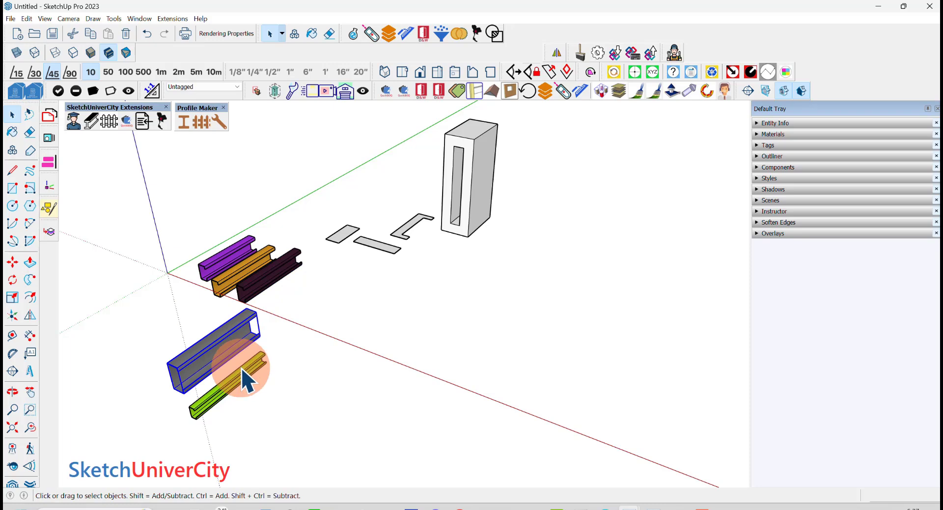
pyautogui.click(249, 388)
pyautogui.scroll(2, 354, 278)
pyautogui.scroll(3, 344, 218)
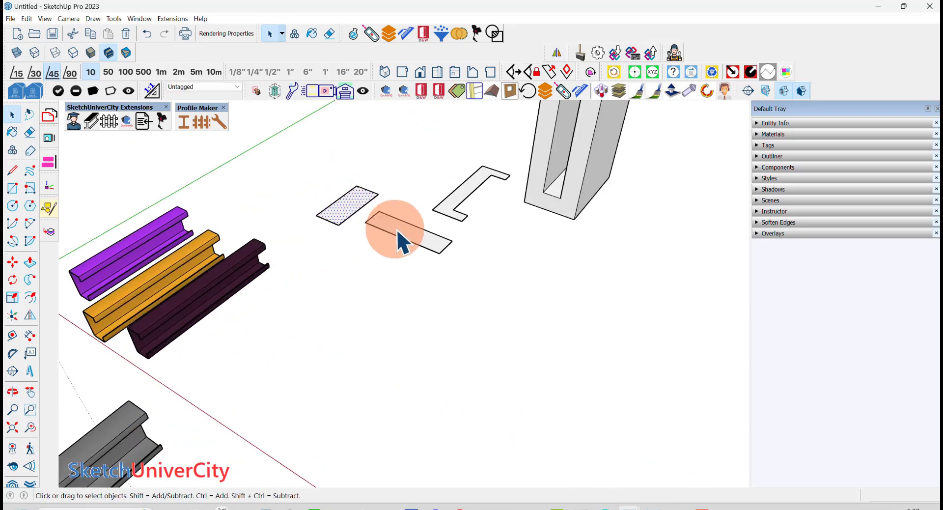
pyautogui.click(455, 211)
pyautogui.click(407, 240)
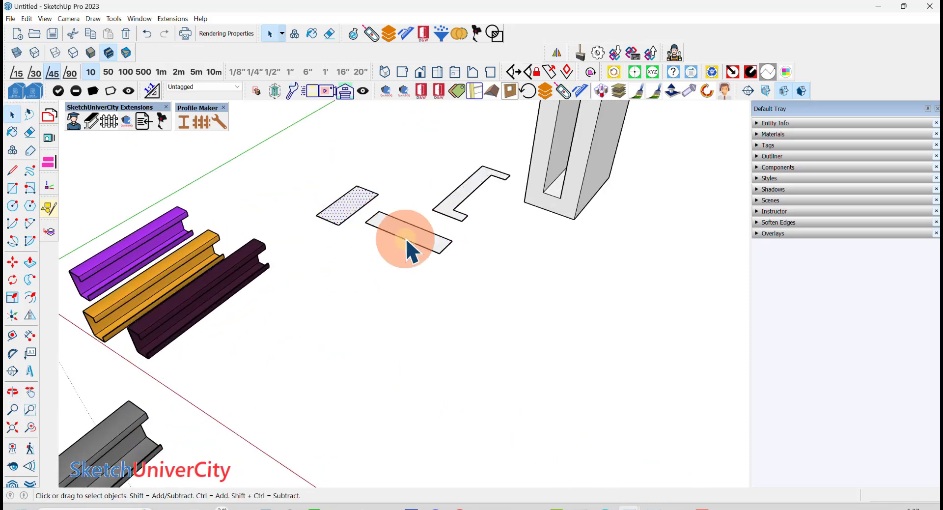
pyautogui.scroll(-3, 427, 241)
pyautogui.scroll(3, 471, 202)
pyautogui.scroll(-4, 459, 184)
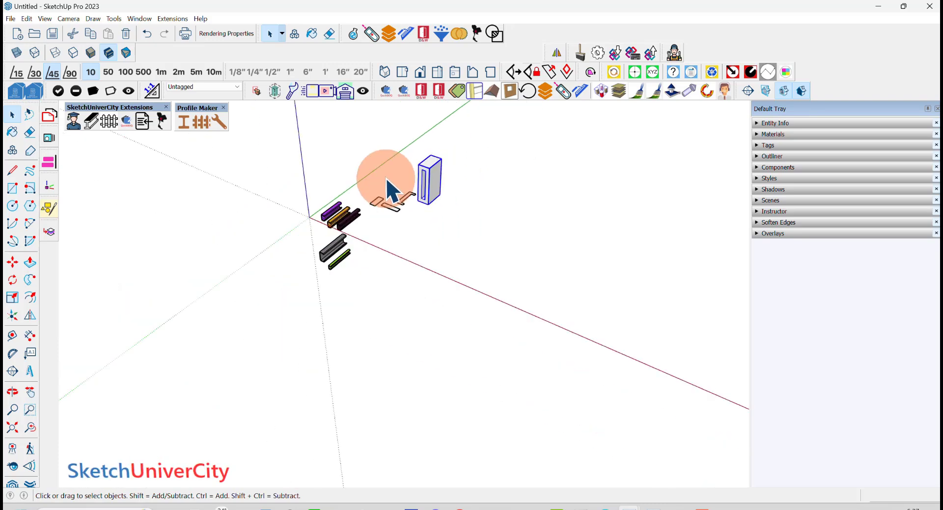
# Open the Profile Maker assembly dialog, move it lower left, and expand its Rails section.
pyautogui.click(200, 126)
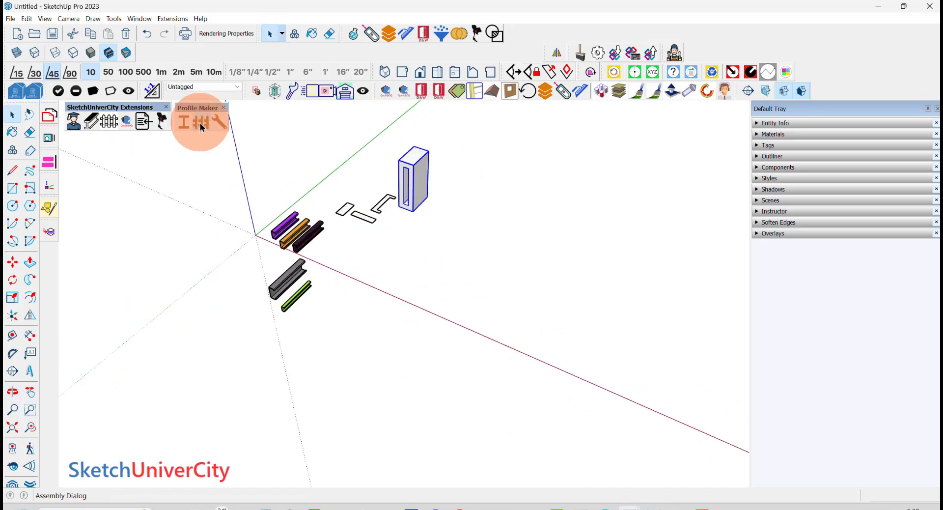
pyautogui.moveTo(375, 157)
pyautogui.mouseDown()
pyautogui.moveTo(451, 259)
pyautogui.moveTo(449, 250)
pyautogui.mouseUp()
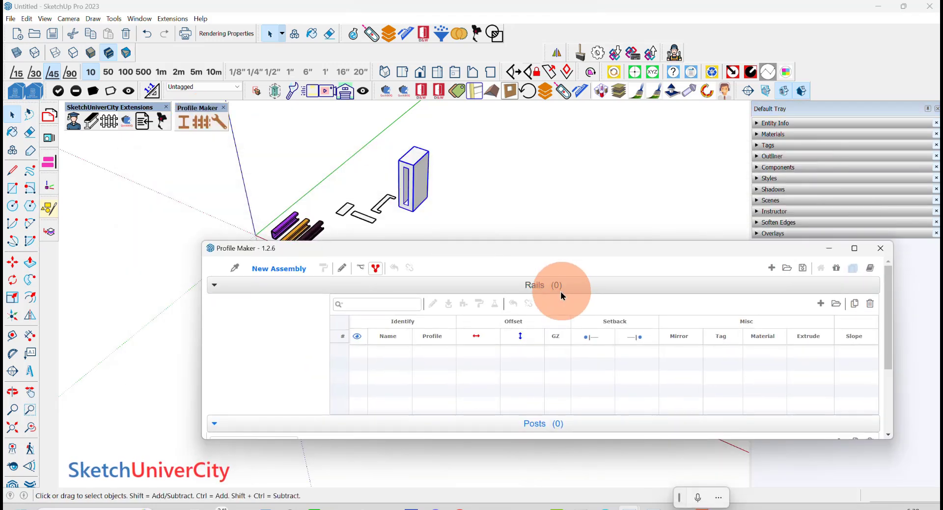
pyautogui.click(560, 287)
pyautogui.moveTo(543, 248); pyautogui.dragTo(453, 308)
pyautogui.scroll(-3, 265, 161)
pyautogui.scroll(3, 283, 204)
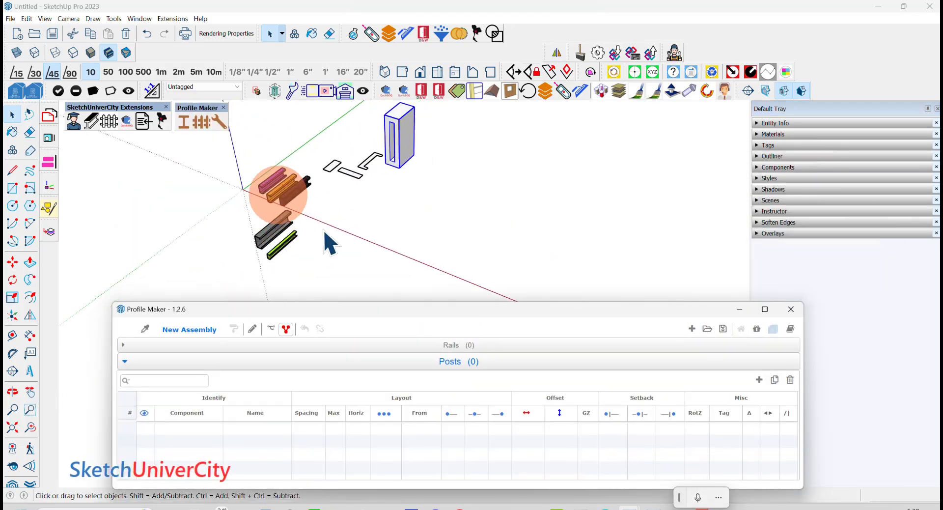
pyautogui.click(451, 344)
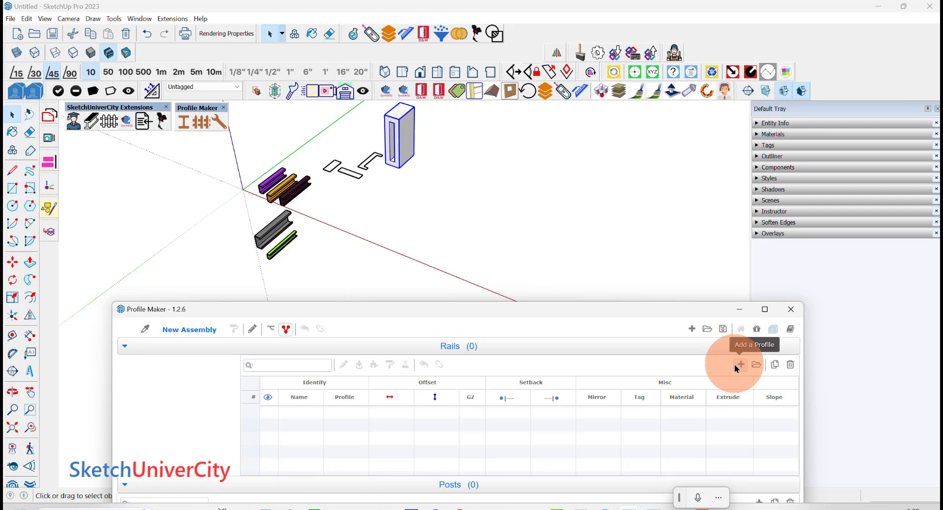
# Add one rail using the C-100x50x20 channel picked from the model, then start Draw Assembly.
pyautogui.click(737, 369)
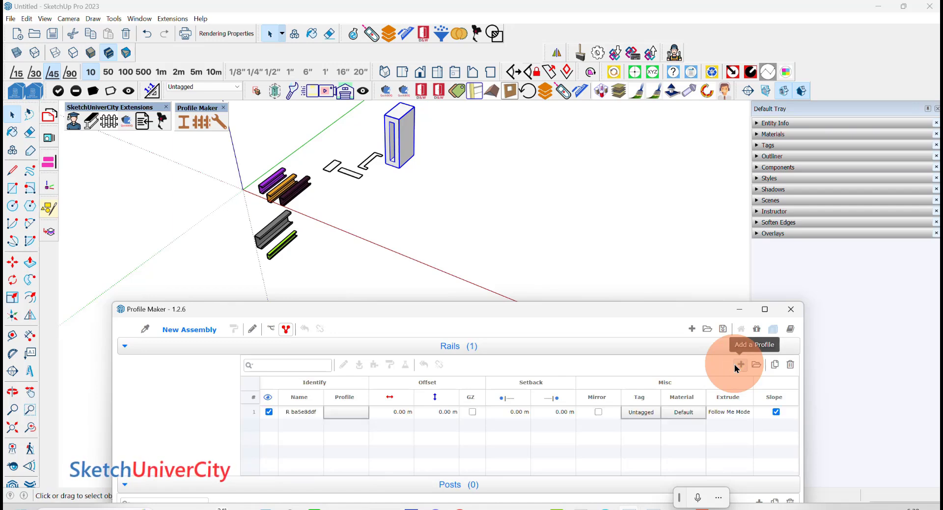
pyautogui.click(346, 417)
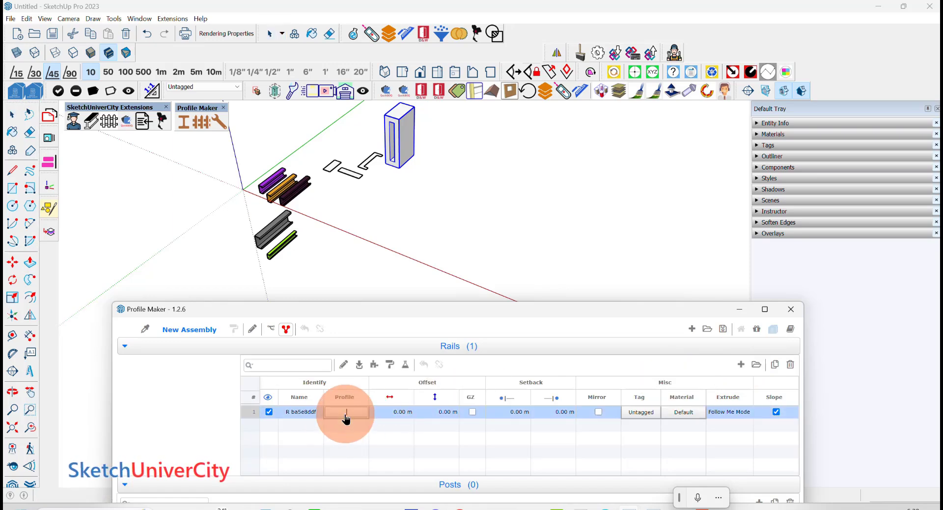
pyautogui.click(276, 173)
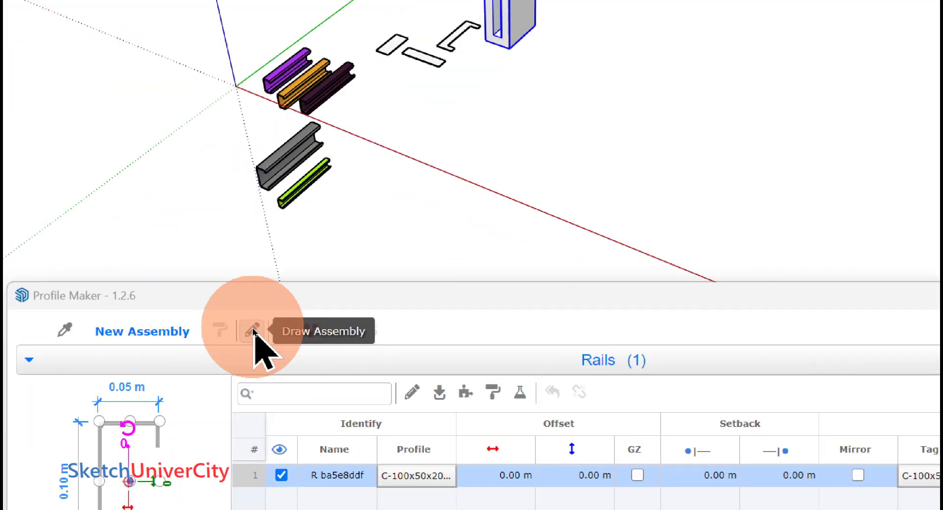
pyautogui.click(253, 332)
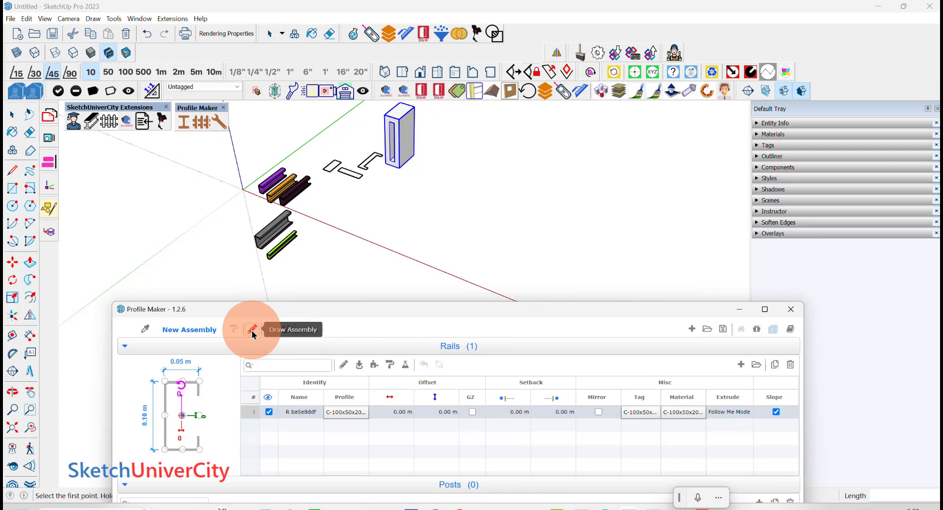
# Draw the C-100x50x20 rail between two ground points to the right, then orbit around it.
pyautogui.click(407, 201)
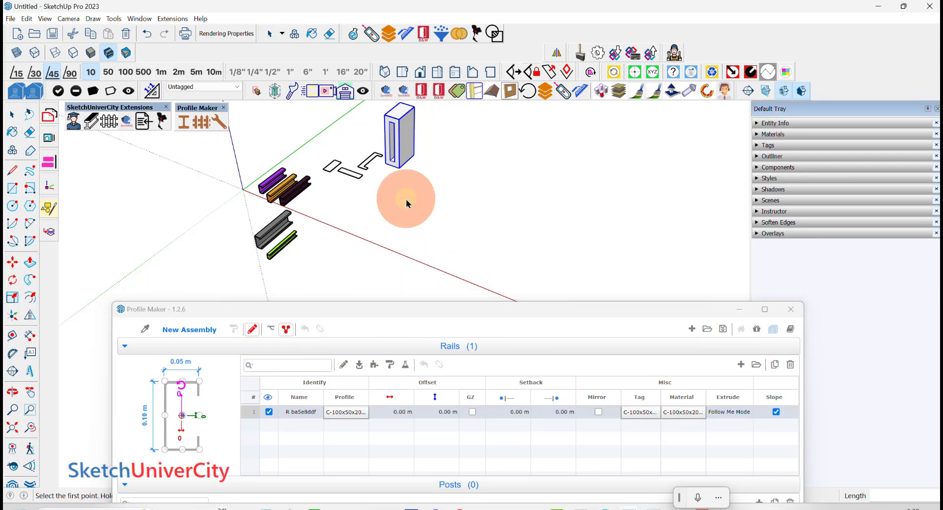
pyautogui.click(499, 227)
pyautogui.scroll(2, 501, 231)
pyautogui.scroll(3, 502, 232)
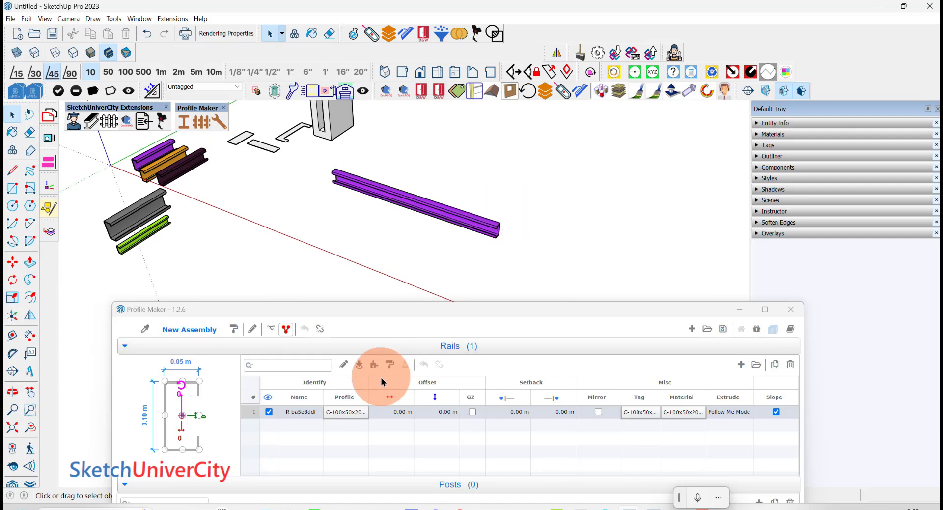
pyautogui.moveTo(364, 285)
pyautogui.mouseDown(button='middle')
pyautogui.moveTo(310, 241)
pyautogui.moveTo(316, 252)
pyautogui.mouseUp(button='middle')
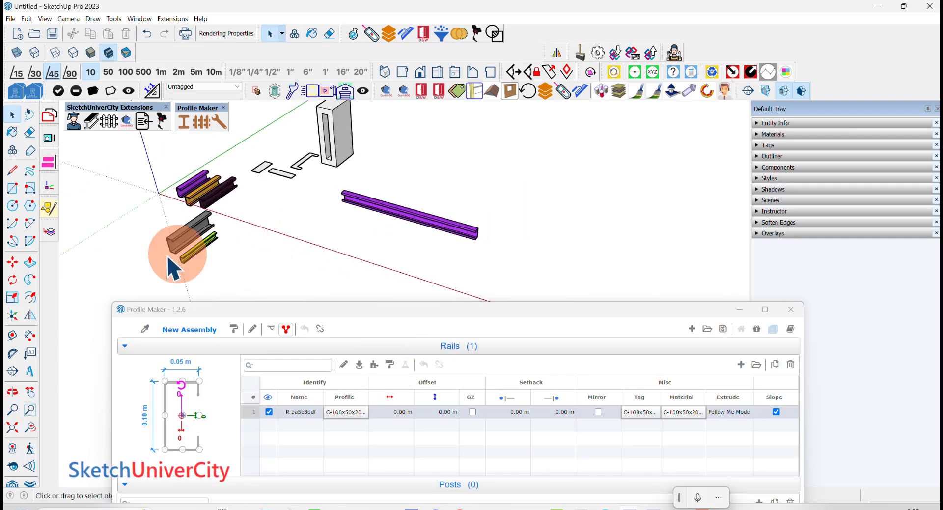
# Eyedrop several channels in turn into the rail's Profile cell, starting with the grey channel.
pyautogui.doubleClick(346, 411)
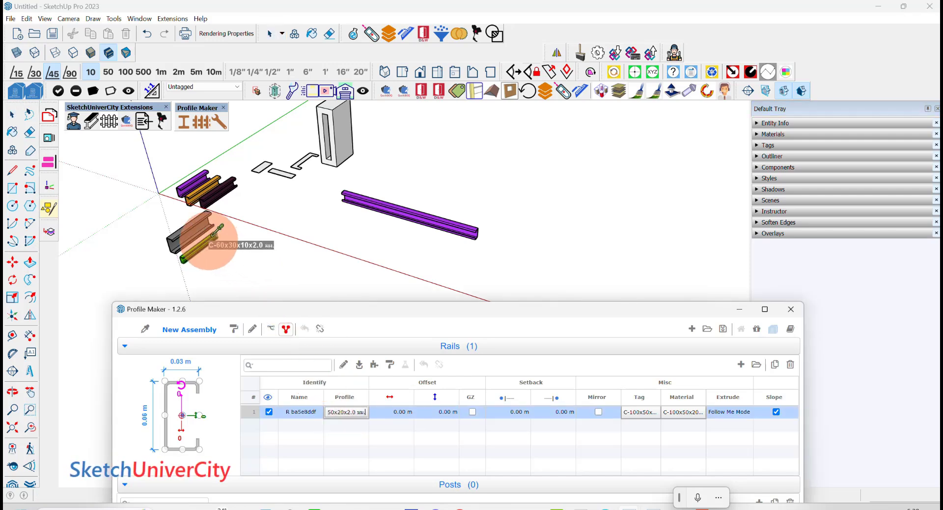
pyautogui.click(196, 234)
pyautogui.click(344, 411)
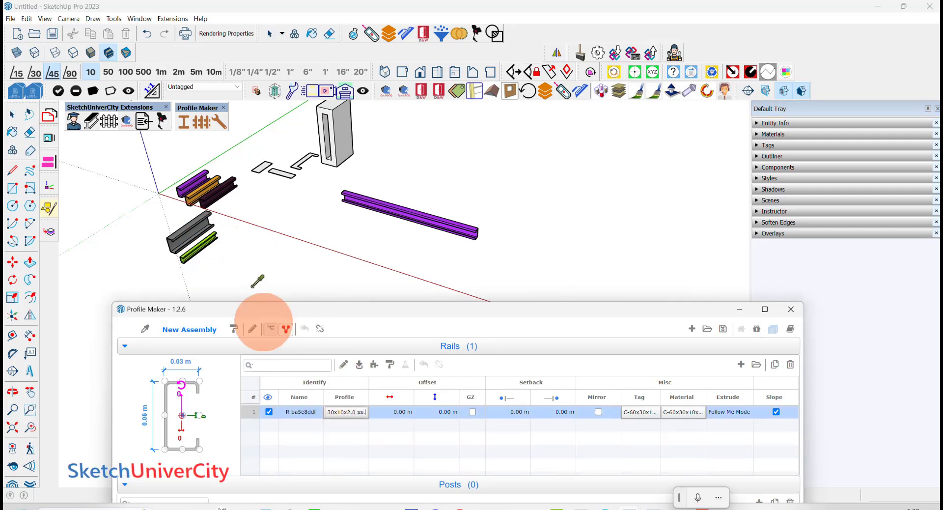
pyautogui.click(193, 221)
pyautogui.click(344, 411)
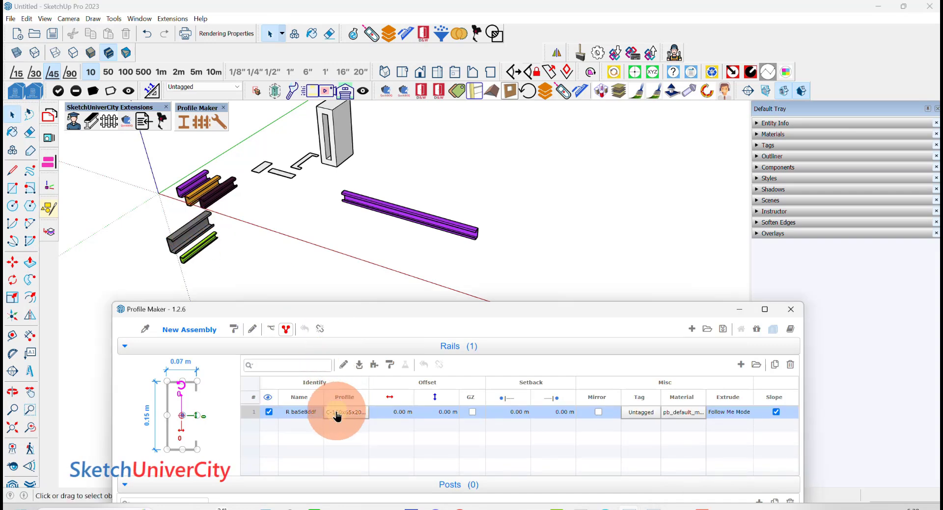
pyautogui.click(221, 187)
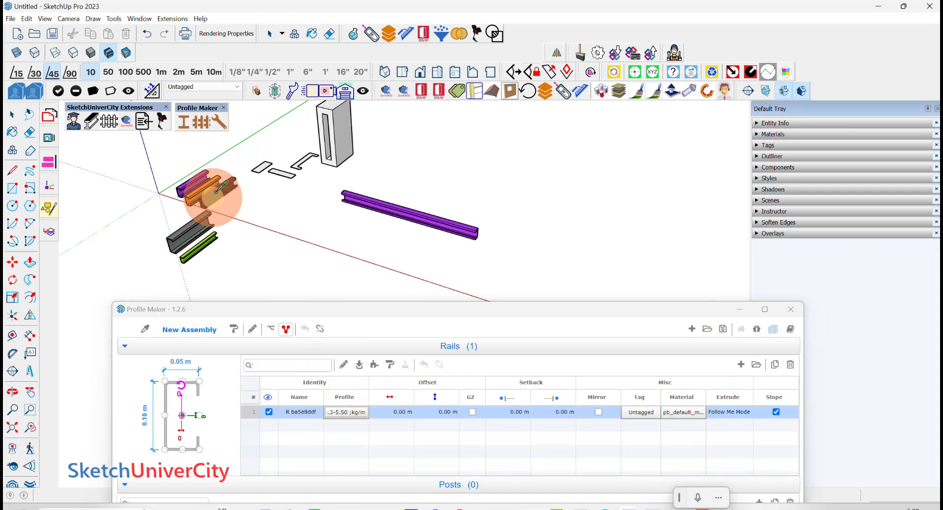
pyautogui.click(340, 415)
pyautogui.click(192, 201)
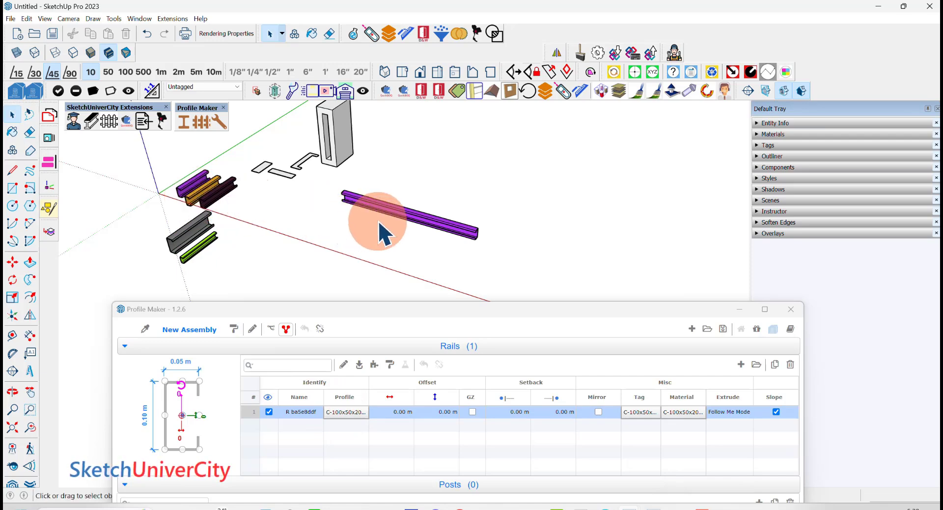
# Select the purple rail and try the C-60x30x10, C-150x65x20 and C-100x50x20 profiles on it.
pyautogui.moveTo(544, 300); pyautogui.dragTo(407, 206)
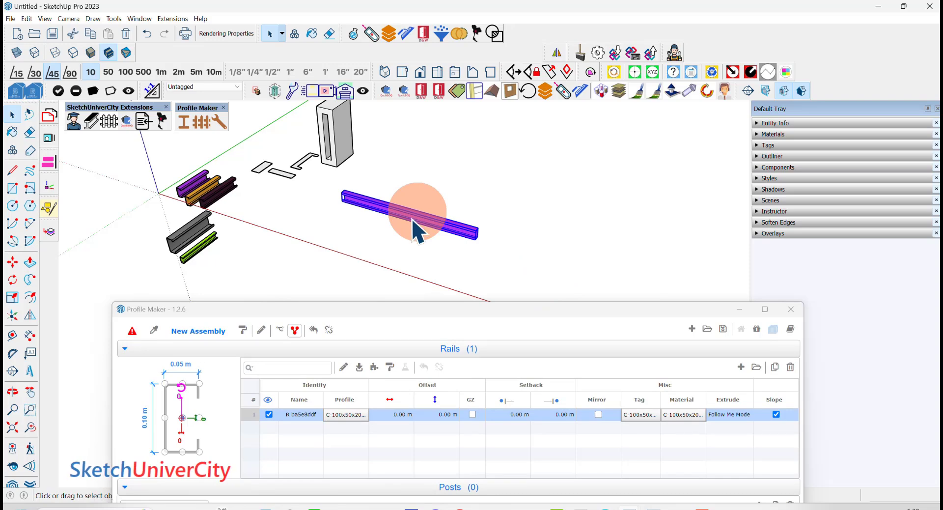
pyautogui.click(345, 414)
pyautogui.click(212, 243)
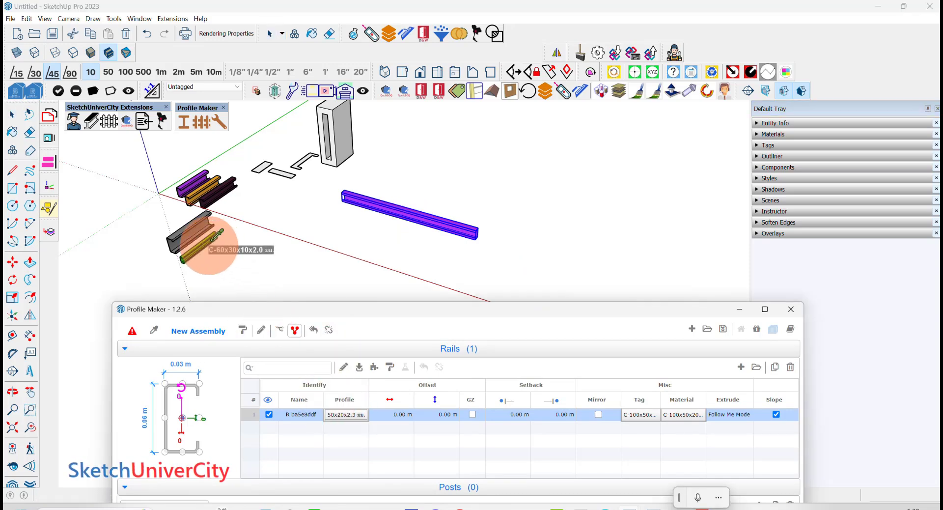
pyautogui.click(346, 414)
pyautogui.click(205, 239)
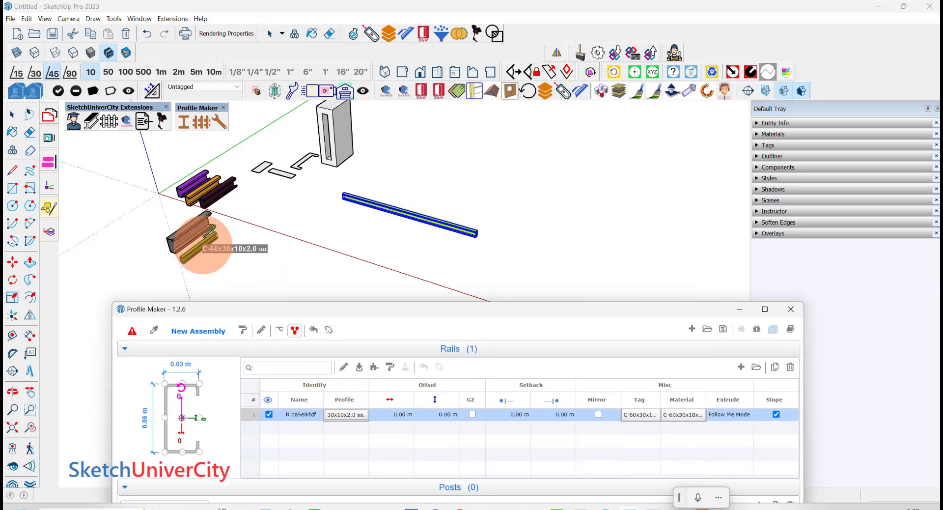
pyautogui.click(208, 223)
pyautogui.click(345, 414)
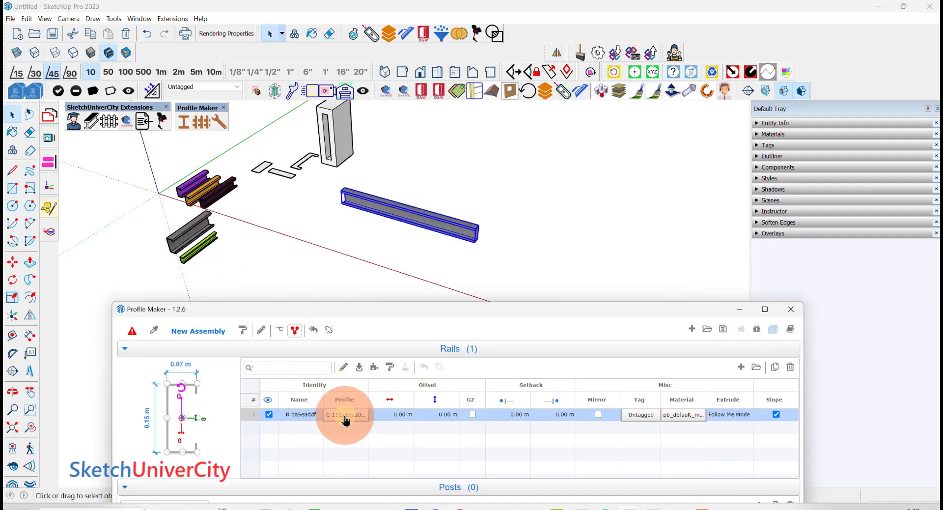
pyautogui.click(220, 197)
# Sample the pink rail's C-channel profile, then the purple rail's profile and colour.
pyautogui.click(338, 416)
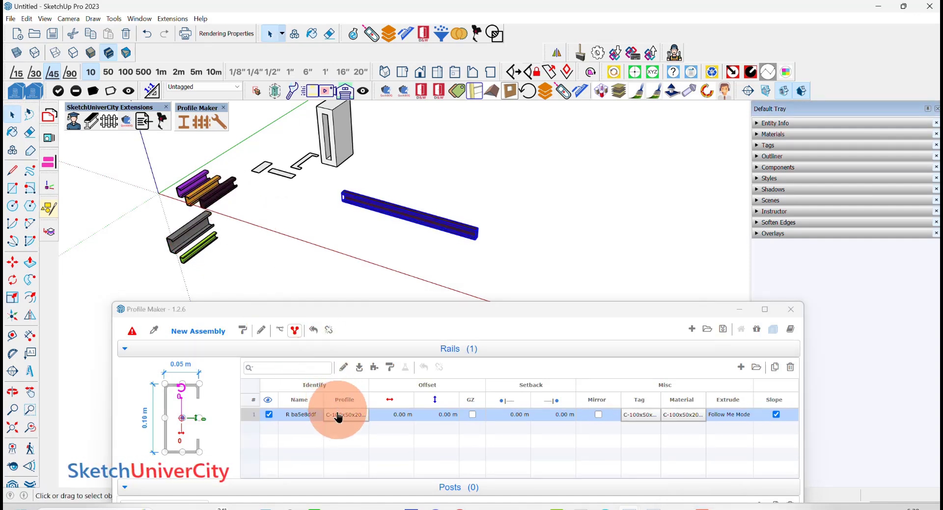
pyautogui.click(203, 196)
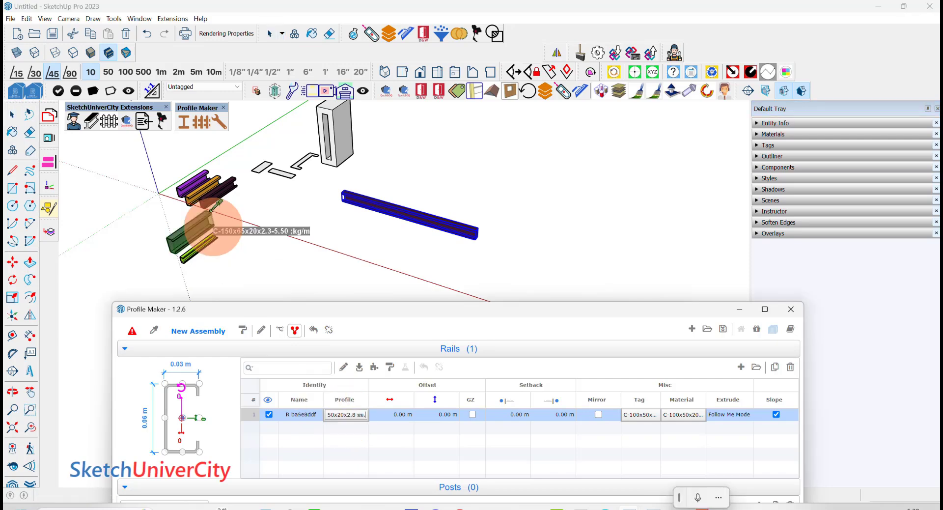
pyautogui.click(345, 414)
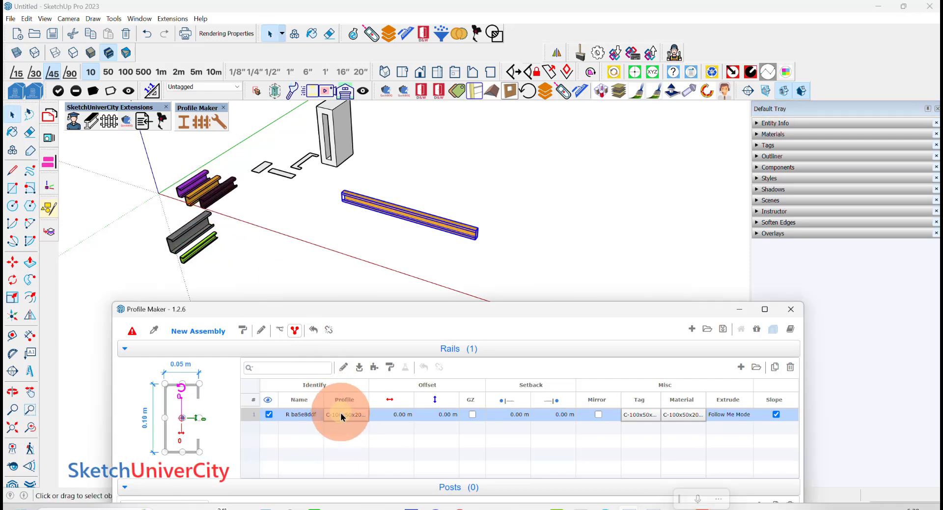
pyautogui.click(203, 191)
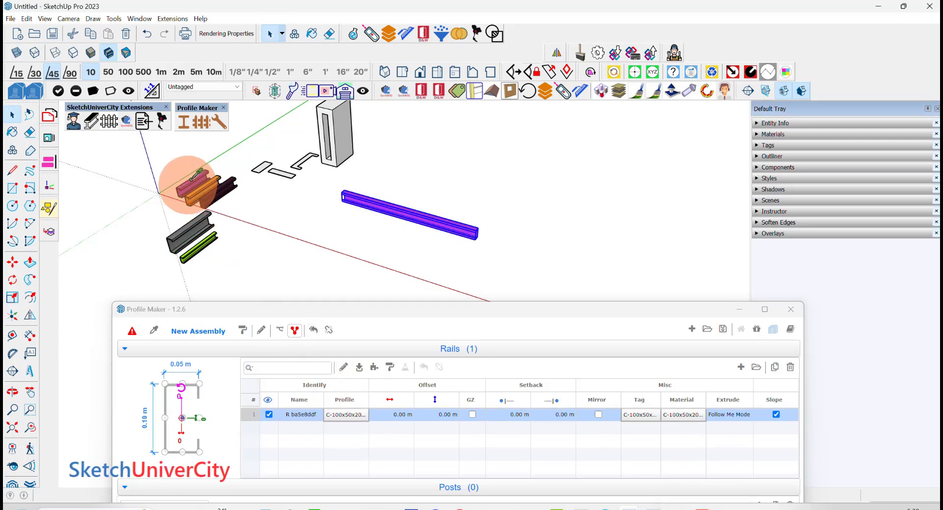
pyautogui.click(345, 414)
# Try several flat faces as the rail profile, including the tall shape and the C-shaped face.
pyautogui.scroll(3, 305, 158)
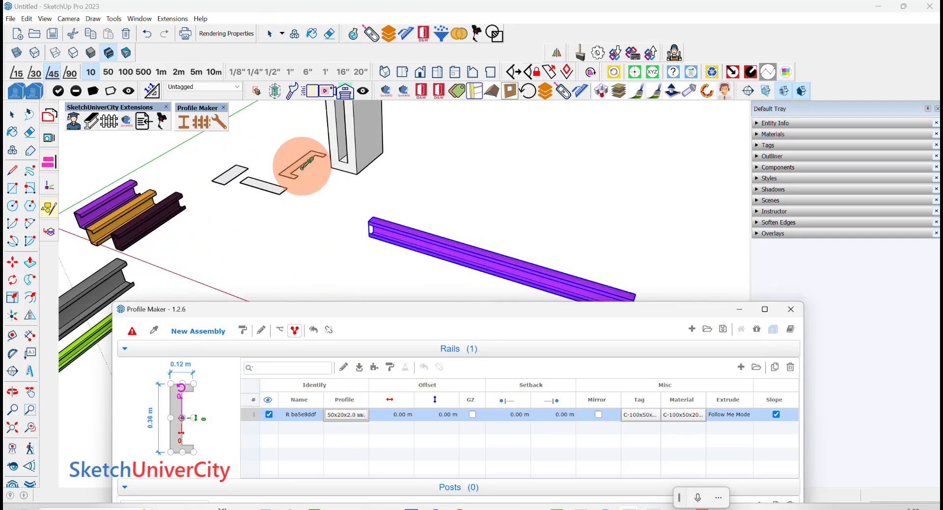
pyautogui.click(266, 189)
pyautogui.click(347, 415)
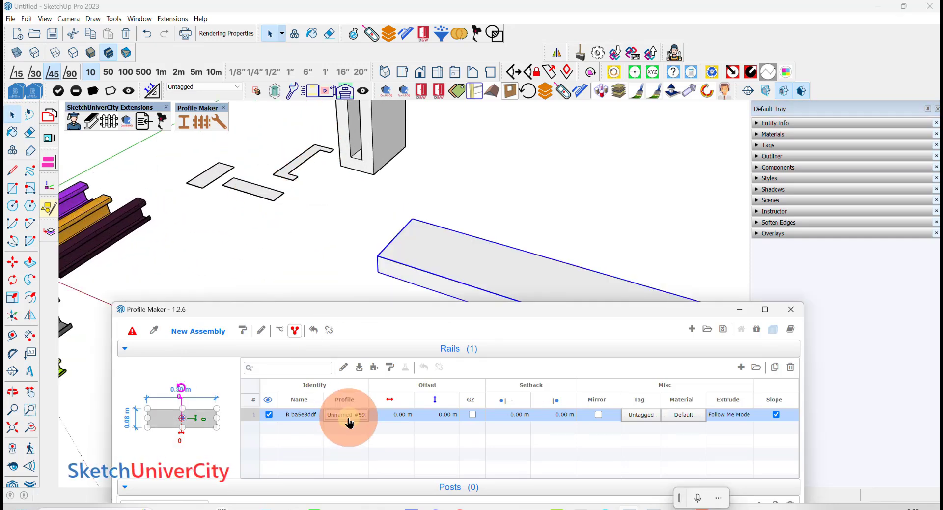
pyautogui.scroll(2, 191, 206)
pyautogui.click(188, 215)
pyautogui.click(220, 168)
pyautogui.scroll(-2, 221, 169)
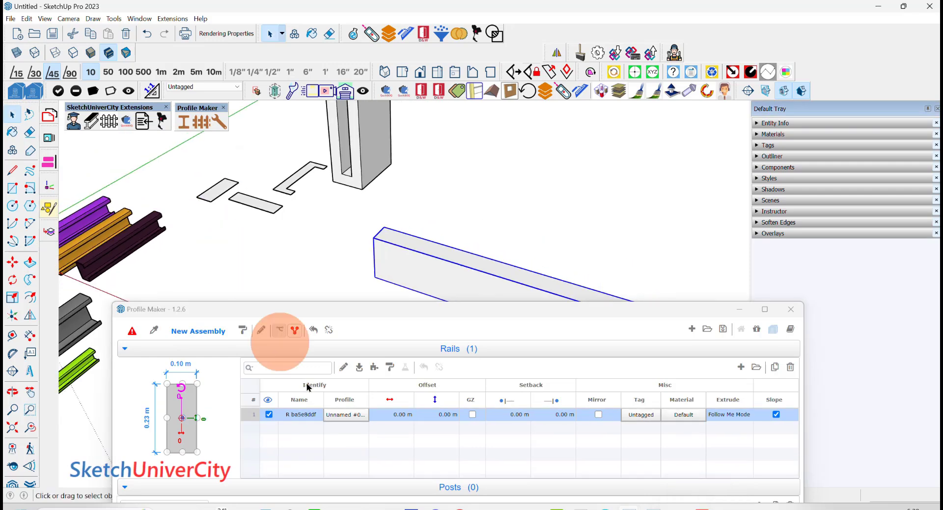
pyautogui.scroll(2, 295, 138)
pyautogui.click(301, 185)
pyautogui.scroll(-4, 280, 211)
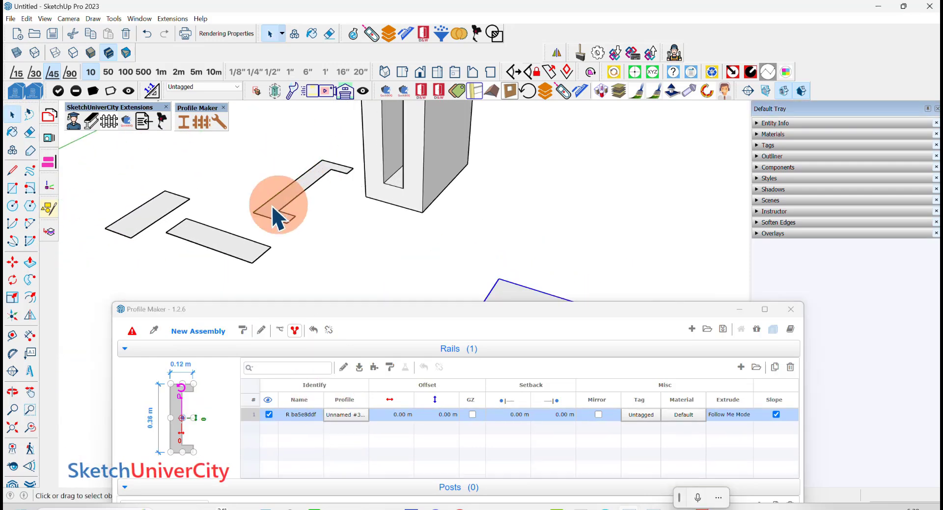
pyautogui.click(347, 414)
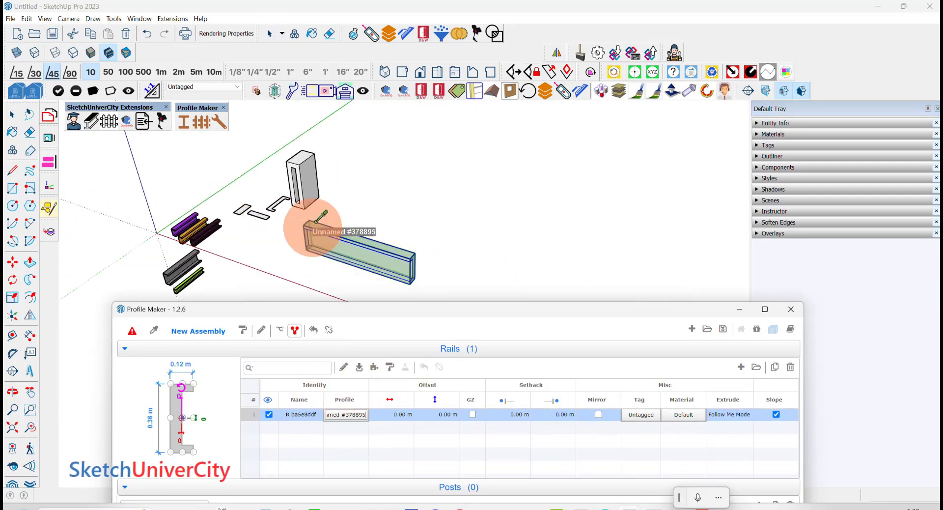
pyautogui.scroll(2, 298, 172)
pyautogui.click(287, 165)
pyautogui.scroll(-2, 294, 158)
# Orbit to a higher view and sample the small C-60x30x10x2.0 channel as the profile.
pyautogui.moveTo(294, 158)
pyautogui.mouseDown(button='middle')
pyautogui.moveTo(238, 162)
pyautogui.moveTo(385, 210)
pyautogui.mouseUp(button='middle')
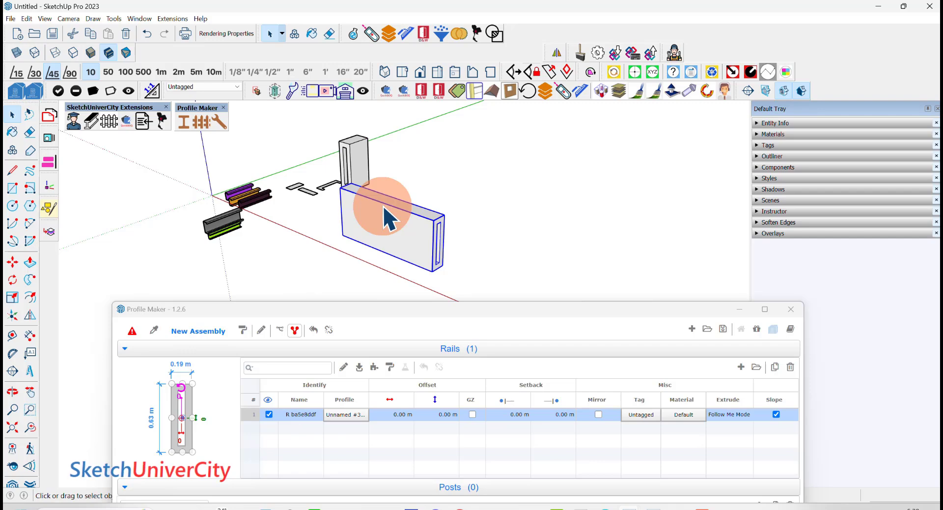
pyautogui.scroll(-2, 385, 211)
pyautogui.moveTo(383, 211); pyautogui.dragTo(379, 267, button='middle')
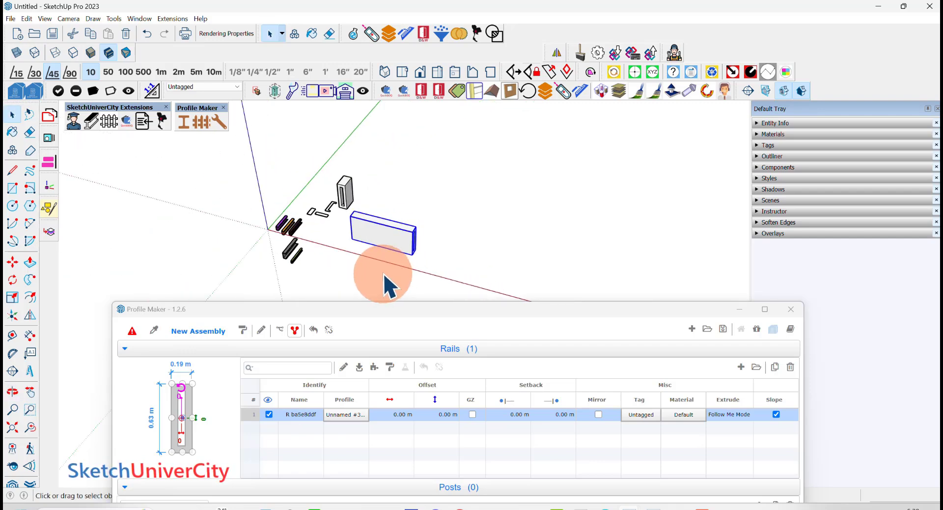
pyautogui.scroll(1, 389, 287)
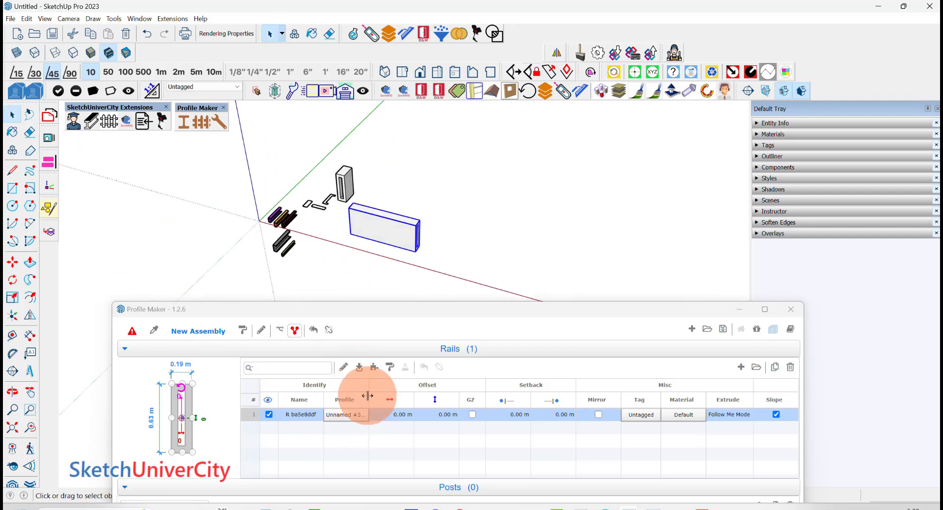
pyautogui.moveTo(369, 400); pyautogui.dragTo(389, 400)
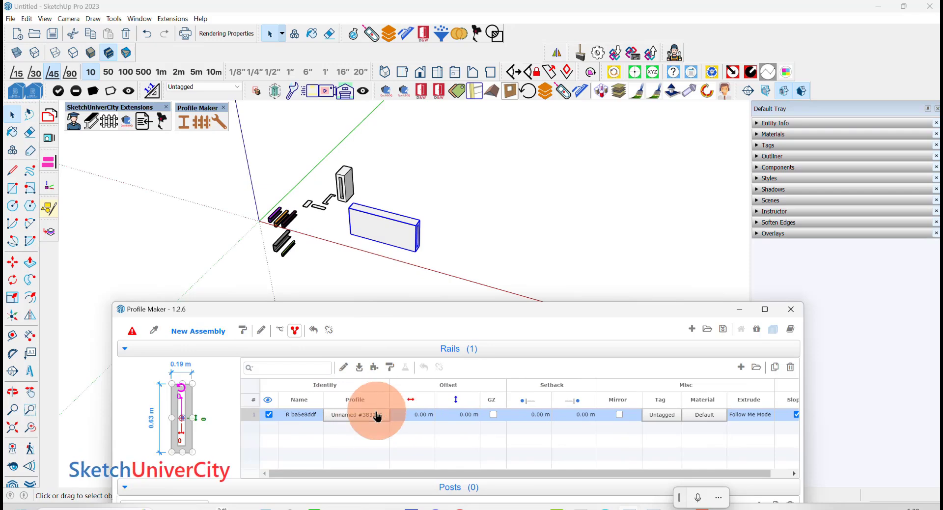
pyautogui.doubleClick(376, 415)
pyautogui.write('A')
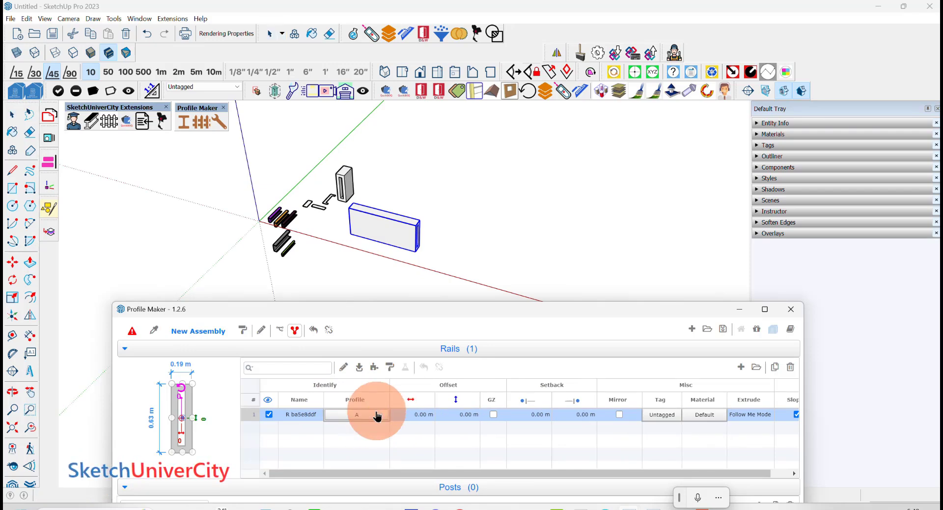
pyautogui.click(290, 252)
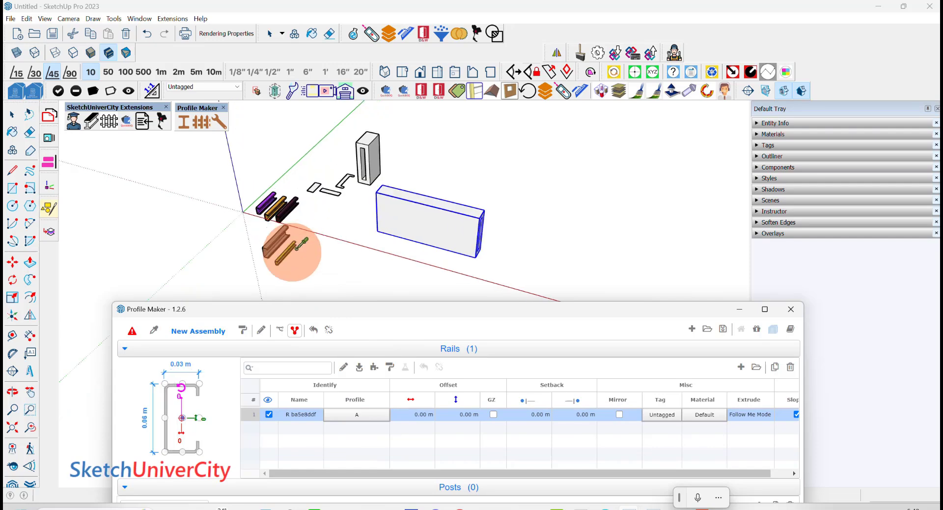
# Eyedrop the flat rectangle face as the rail profile and name it B.
pyautogui.click(376, 420)
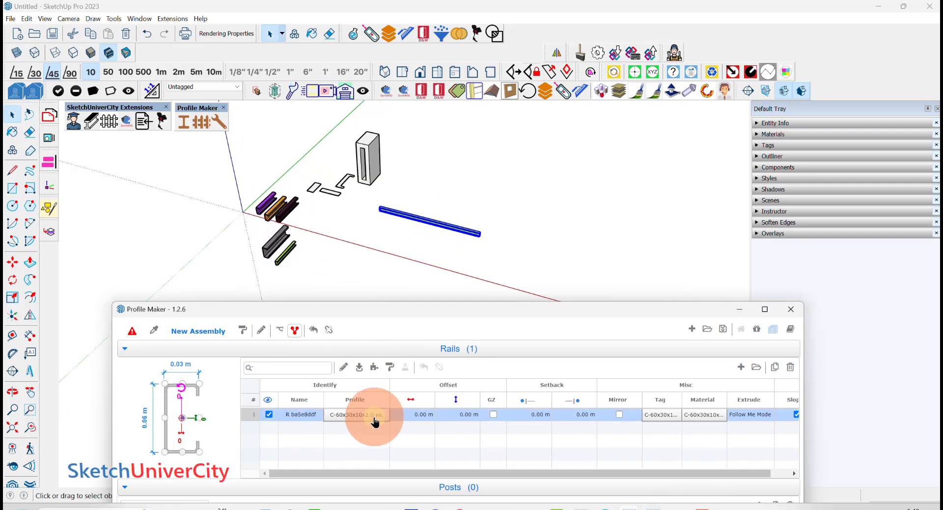
pyautogui.scroll(2, 343, 234)
pyautogui.scroll(2, 339, 197)
pyautogui.scroll(2, 339, 167)
pyautogui.click(319, 170)
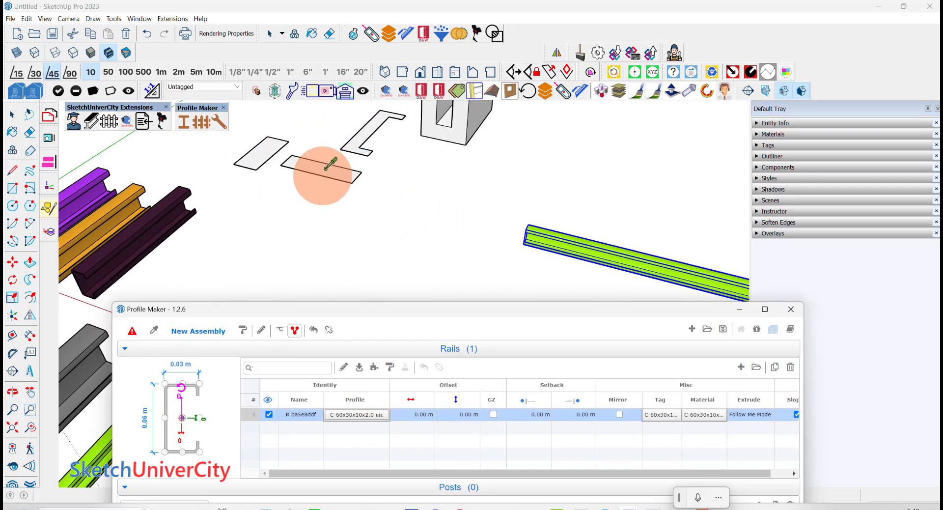
pyautogui.doubleClick(366, 415)
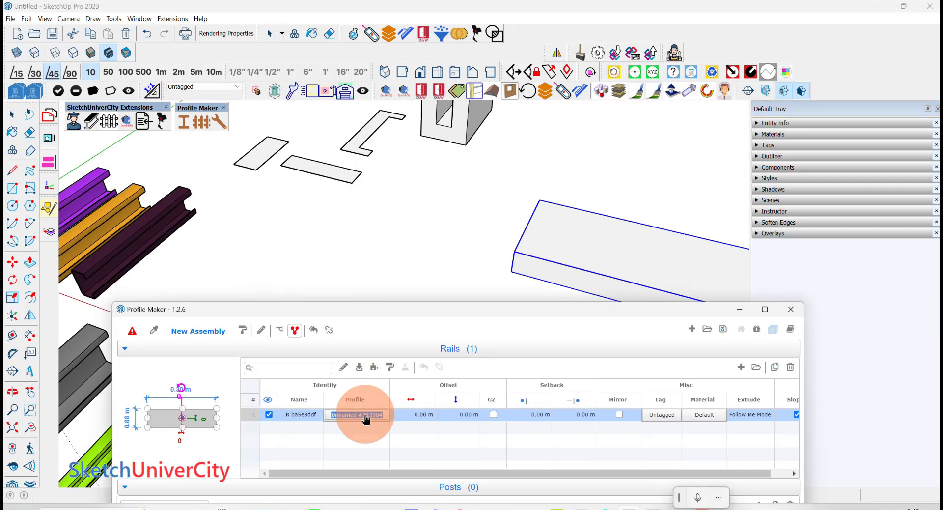
pyautogui.click(309, 422)
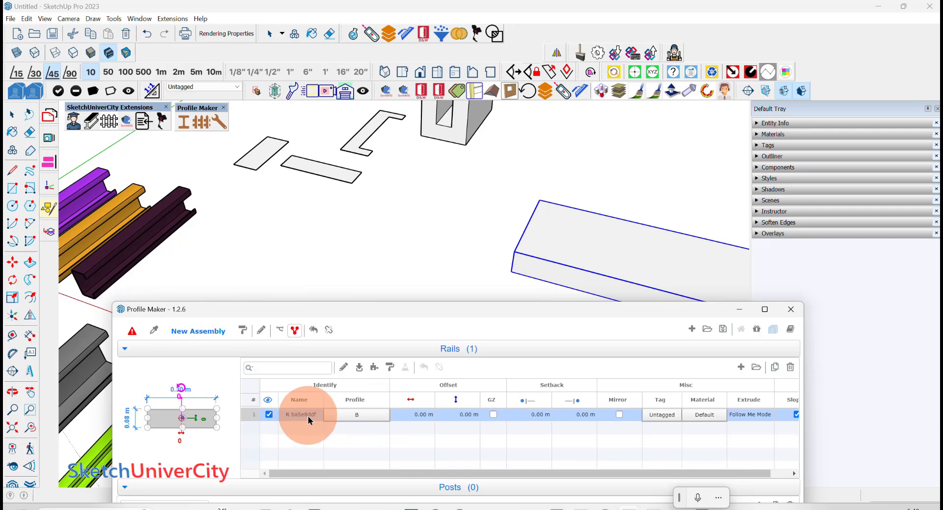
pyautogui.scroll(-4, 280, 265)
# Copy the flat board once with Move and Ctrl, then orbit around the two boards.
pyautogui.scroll(-2, 300, 206)
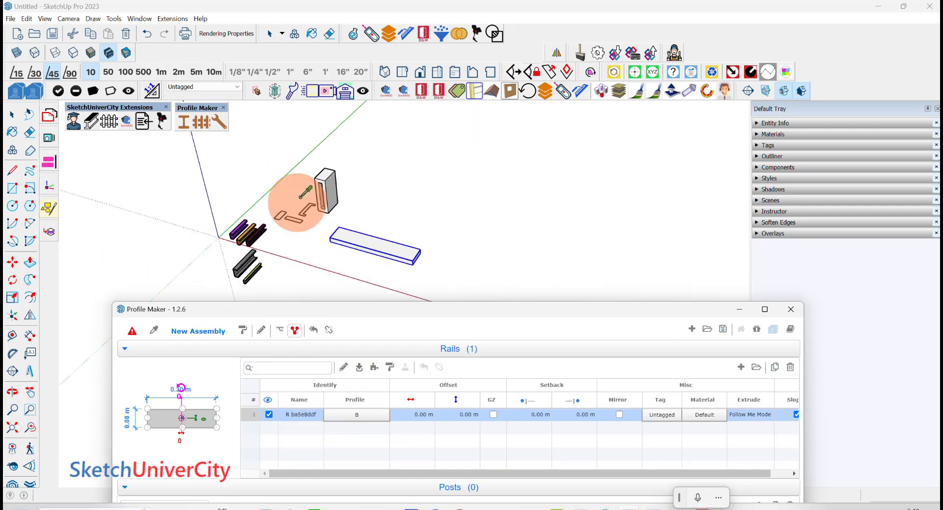
pyautogui.moveTo(301, 196); pyautogui.dragTo(336, 240, button='middle')
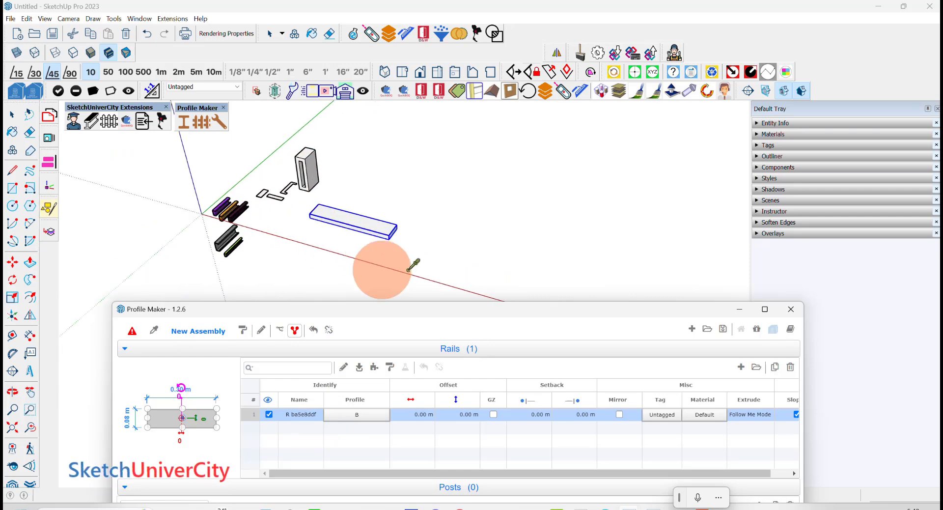
pyautogui.moveTo(341, 235); pyautogui.dragTo(457, 256)
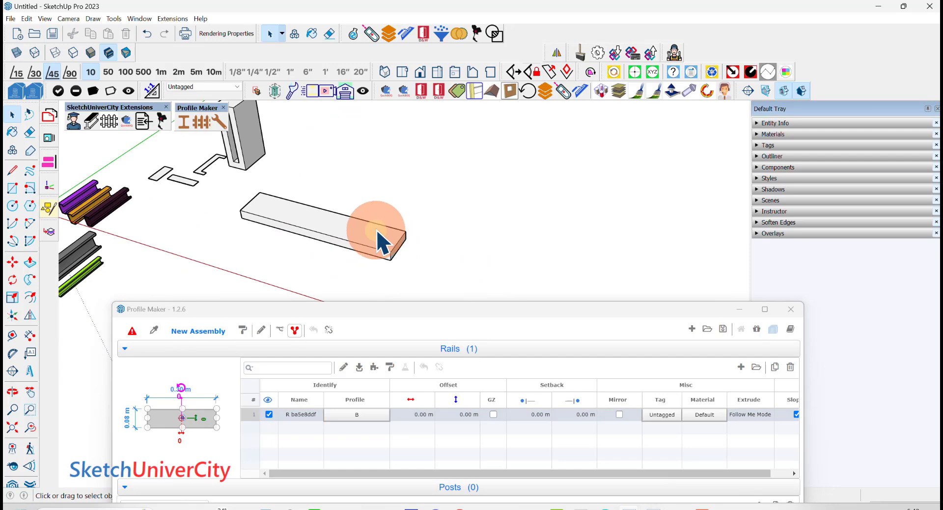
pyautogui.click(379, 239)
pyautogui.moveTo(379, 238); pyautogui.dragTo(381, 257, button='middle')
pyautogui.press('m')
pyautogui.click(447, 211)
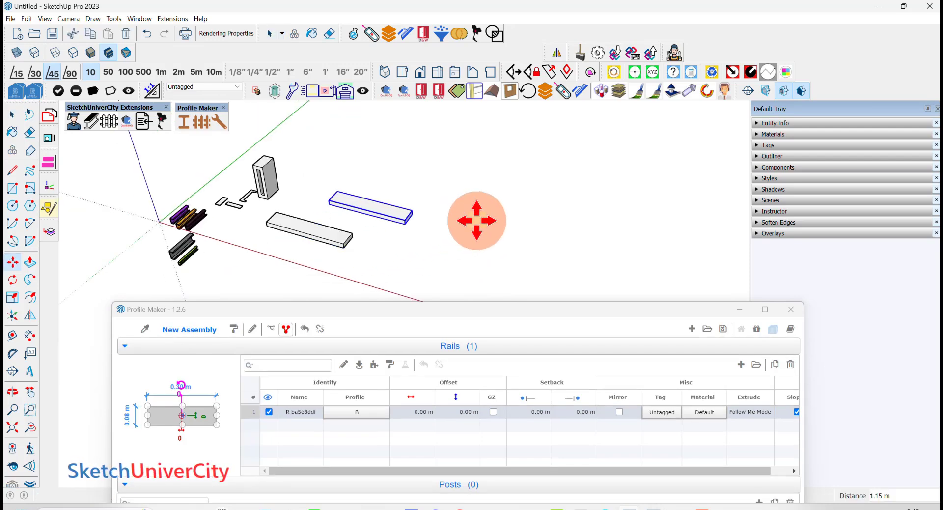
pyautogui.press('space')
pyautogui.moveTo(457, 247); pyautogui.dragTo(298, 248, button='middle')
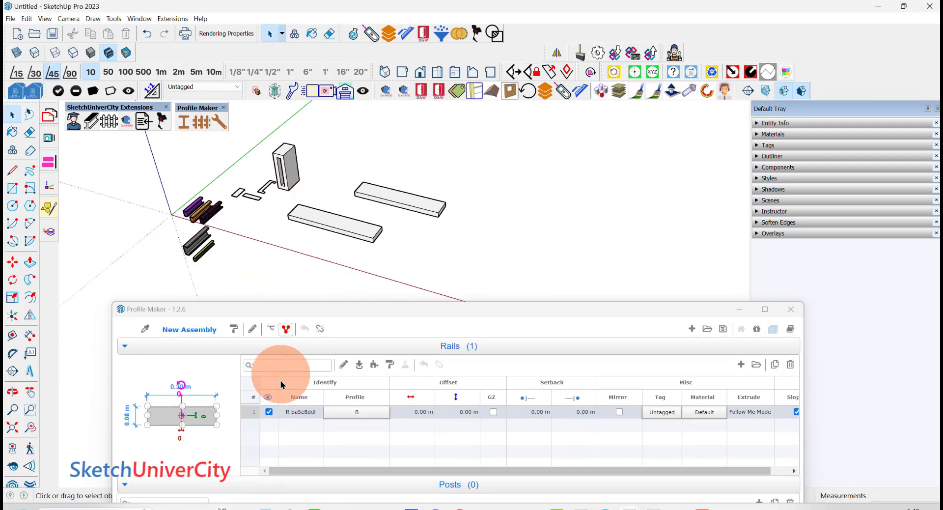
# Set the rail profile to the grey C-150x65x20x2.3 channel.
pyautogui.doubleClick(356, 412)
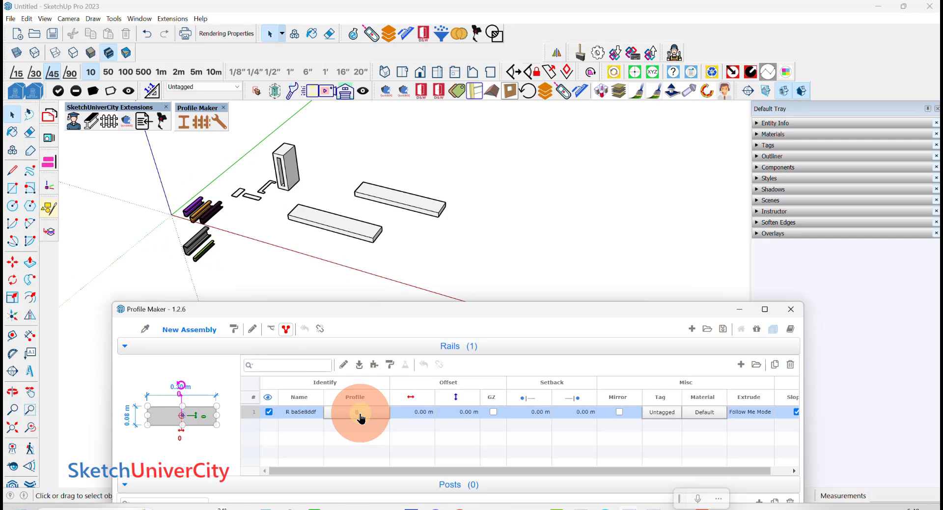
pyautogui.click(200, 233)
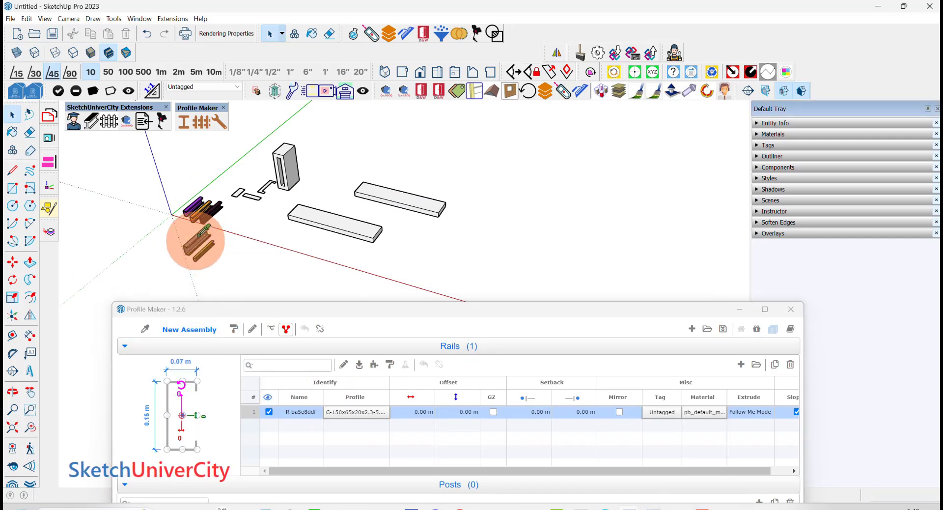
pyautogui.scroll(-2, 215, 196)
# Copy both boards three times to make eight boards in two rows of four.
pyautogui.moveTo(400, 255); pyautogui.dragTo(316, 210)
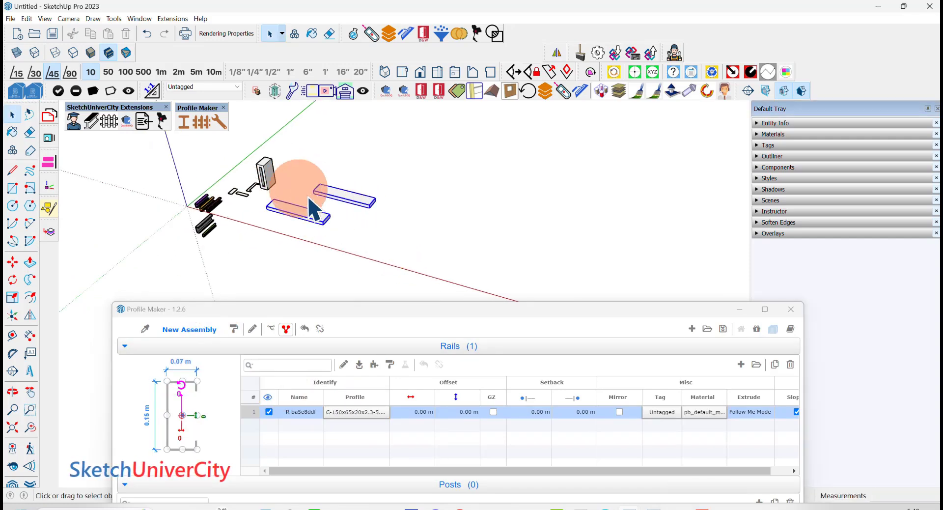
pyautogui.press('m')
pyautogui.keyDown('ctrl'); pyautogui.click(381, 236); pyautogui.keyUp('ctrl')
pyautogui.click(444, 203)
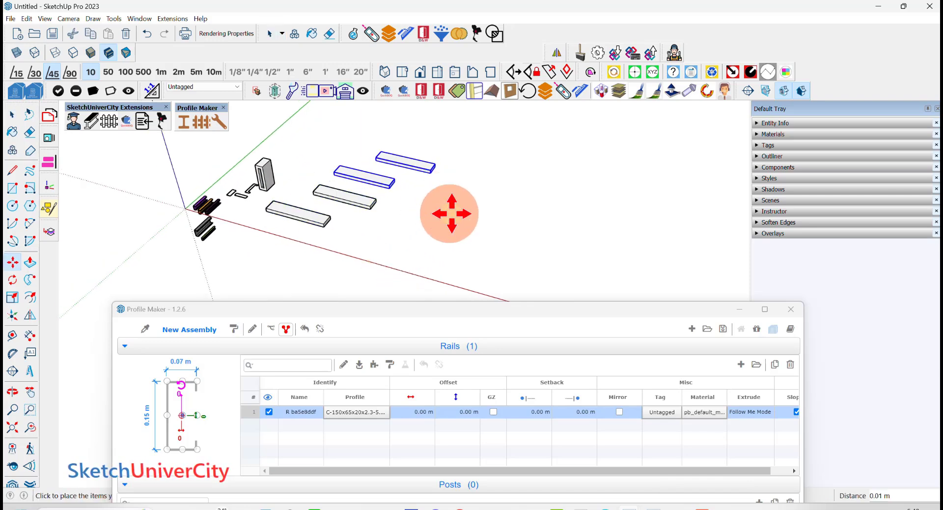
pyautogui.keyDown('ctrl'); pyautogui.click(451, 214); pyautogui.keyUp('ctrl')
pyautogui.click(576, 225)
pyautogui.press('space')
pyautogui.click(447, 255)
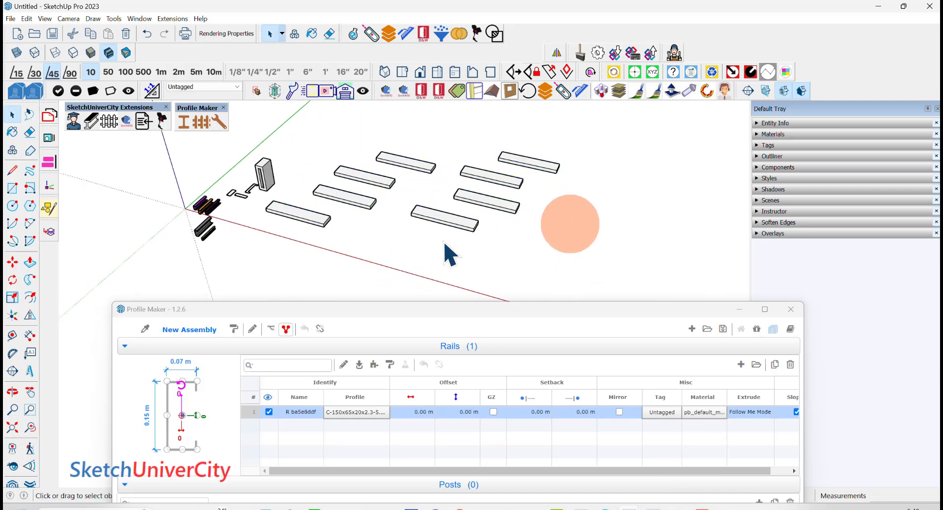
pyautogui.moveTo(446, 255)
pyautogui.mouseDown(button='middle')
pyautogui.moveTo(355, 218)
pyautogui.moveTo(362, 232)
pyautogui.mouseUp(button='middle')
pyautogui.click(270, 415)
# Eyedrop the C-100x50x20 channel into the rail's Profile cell.
pyautogui.doubleClick(350, 417)
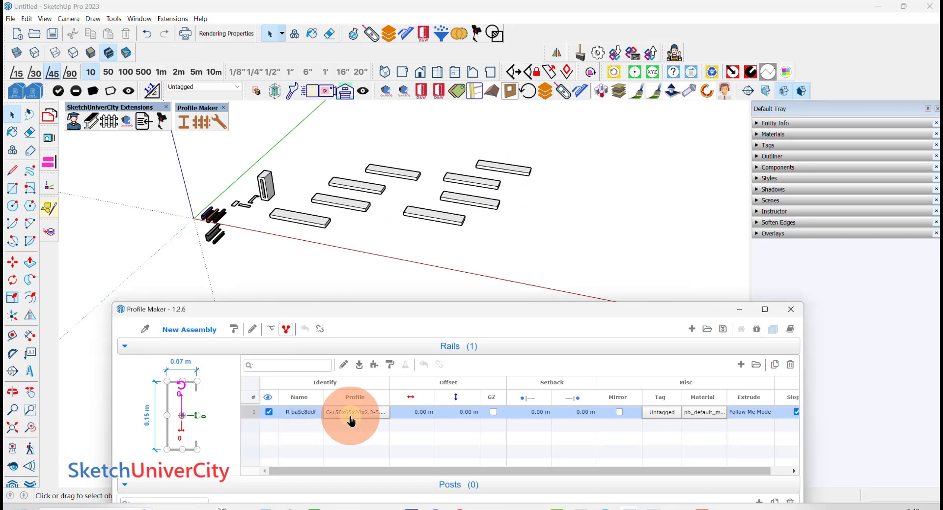
pyautogui.click(219, 243)
pyautogui.scroll(3, 219, 242)
pyautogui.click(237, 139)
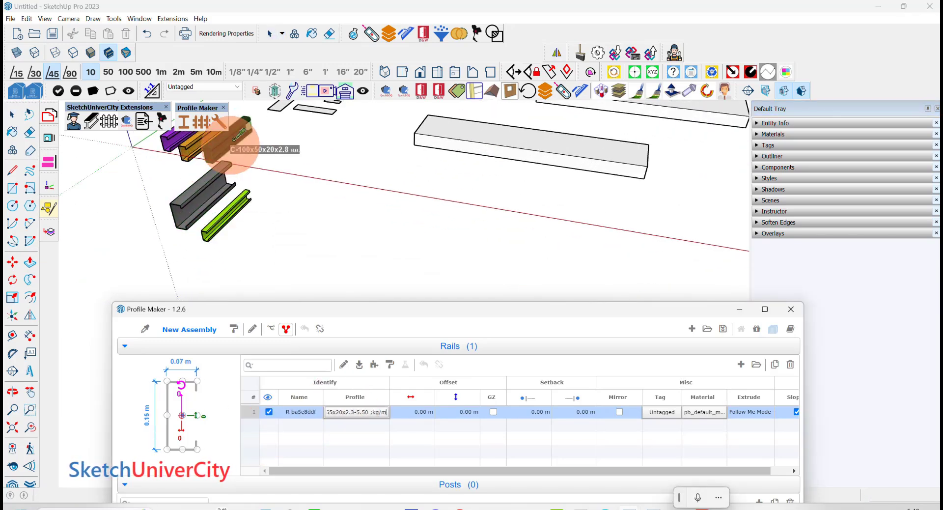
pyautogui.scroll(-5, 246, 267)
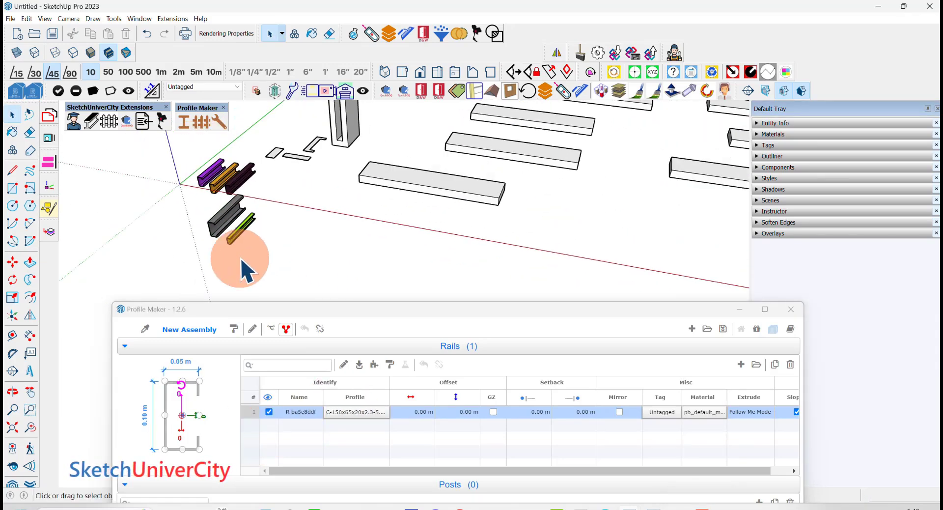
# Crossing-select the four left-hand boards.
pyautogui.moveTo(431, 183); pyautogui.dragTo(395, 223, button='middle')
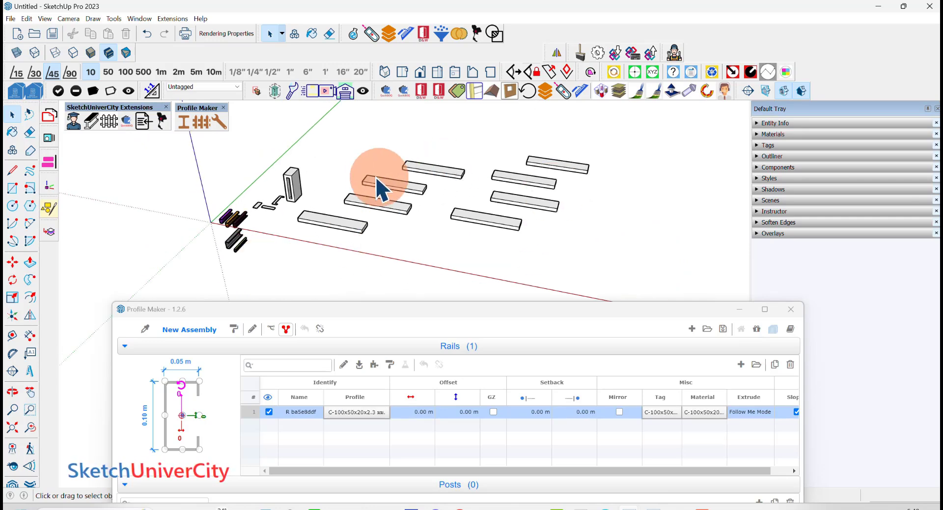
pyautogui.moveTo(424, 259); pyautogui.dragTo(324, 135)
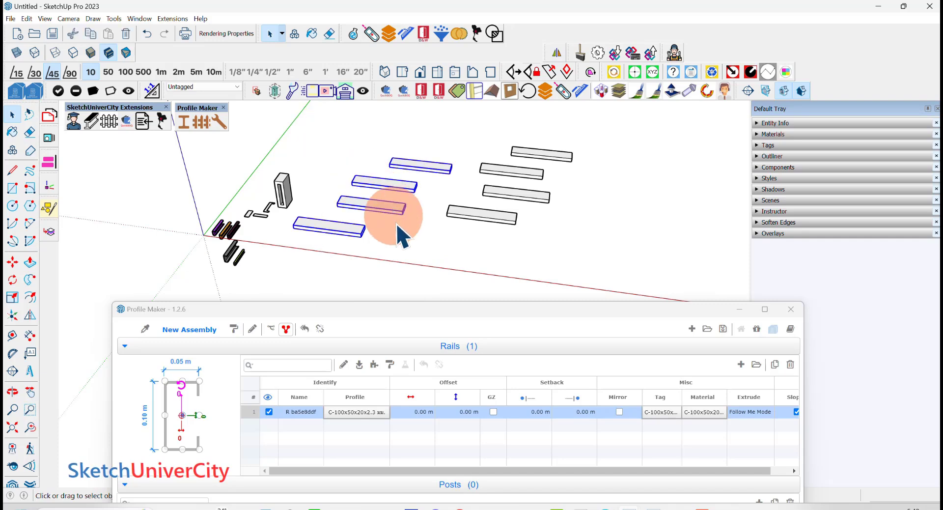
pyautogui.moveTo(324, 135)
pyautogui.mouseDown()
pyautogui.moveTo(420, 271)
pyautogui.moveTo(320, 142)
pyautogui.mouseUp()
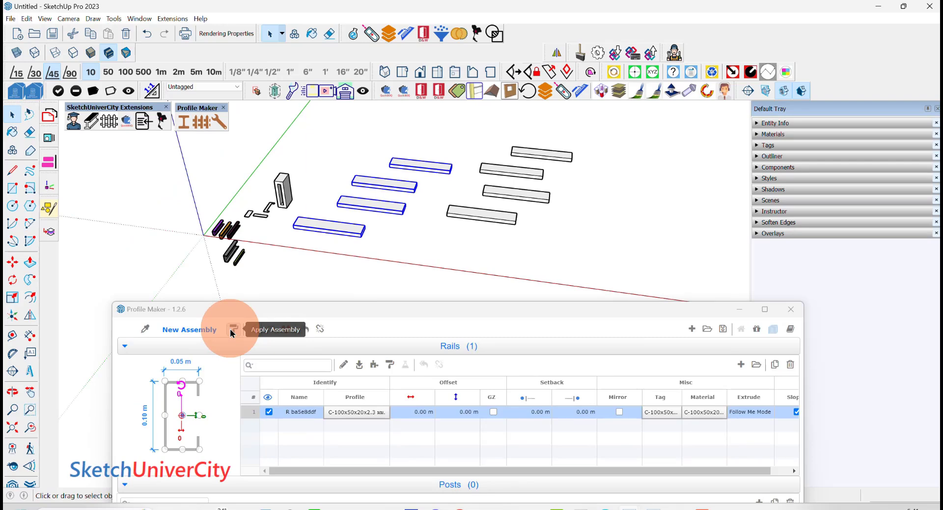
# Apply the C-100x50x20 channel assembly to the four left boards, then deselect them.
pyautogui.click(232, 330)
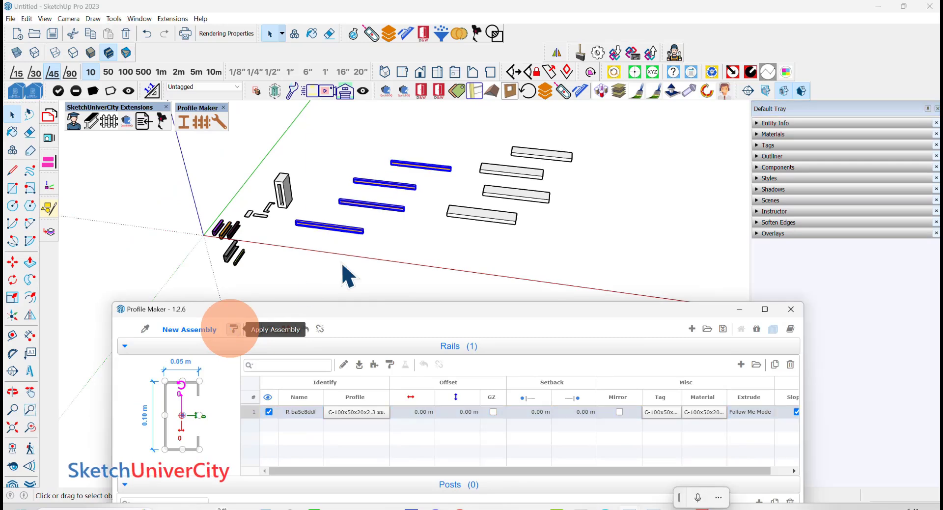
pyautogui.scroll(2, 392, 194)
pyautogui.scroll(3, 392, 194)
pyautogui.scroll(-3, 392, 194)
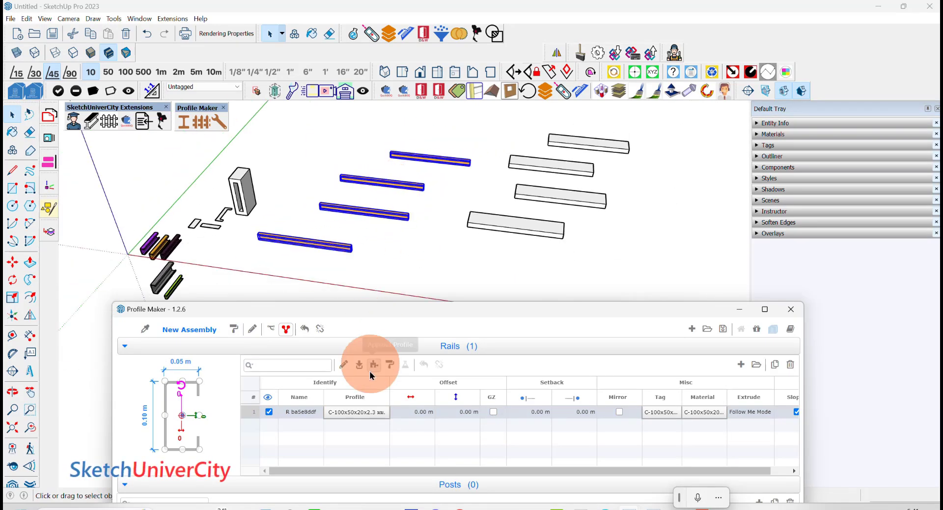
pyautogui.click(385, 280)
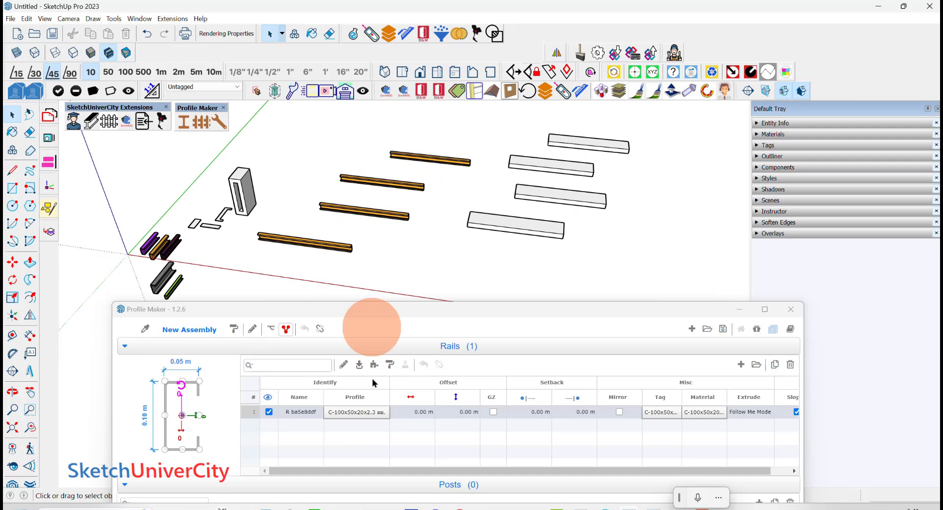
# Set the rail profile to the flat plate, Unnamed #914264.
pyautogui.click(363, 416)
pyautogui.scroll(2, 207, 219)
pyautogui.click(214, 219)
pyautogui.scroll(3, 222, 223)
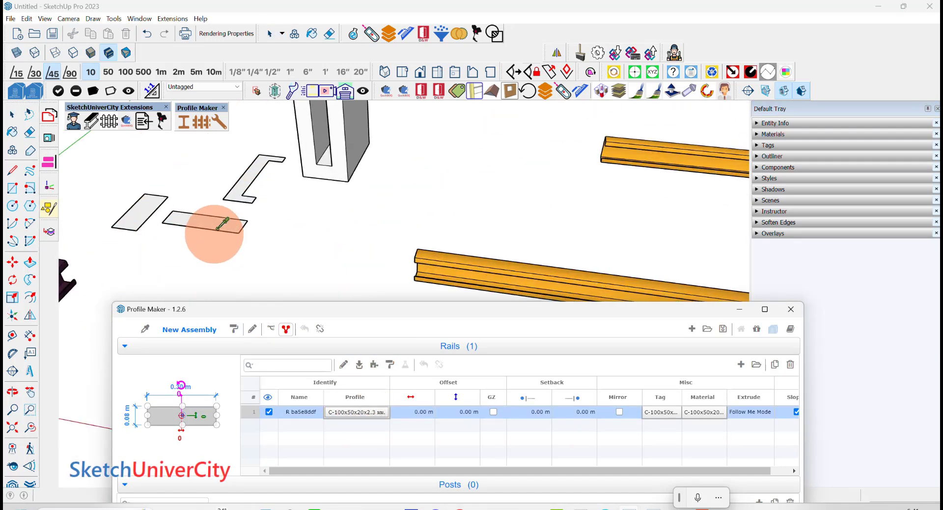
pyautogui.click(211, 222)
pyautogui.scroll(-3, 301, 268)
pyautogui.scroll(-3, 413, 248)
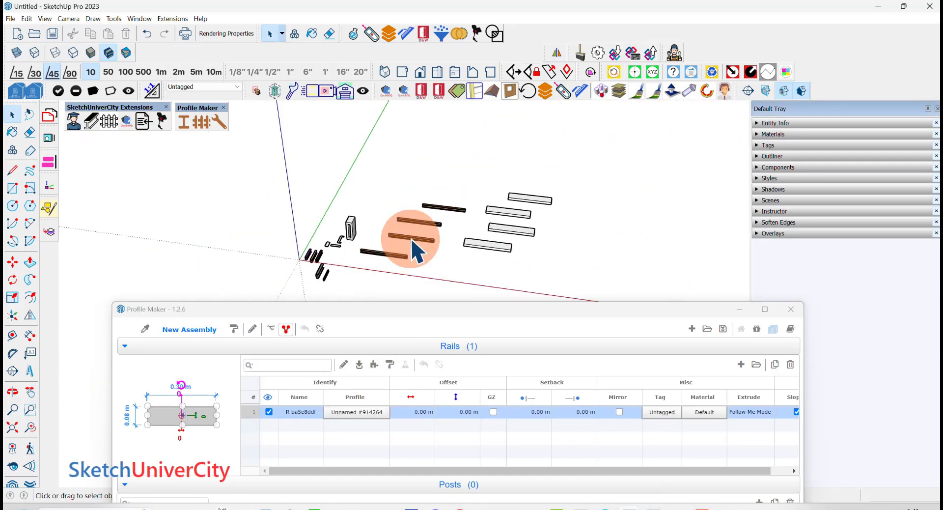
pyautogui.scroll(1, 574, 241)
# Crossing-select the rails and apply the plate assembly, turning them into rectangular boxes.
pyautogui.moveTo(573, 245); pyautogui.dragTo(399, 166)
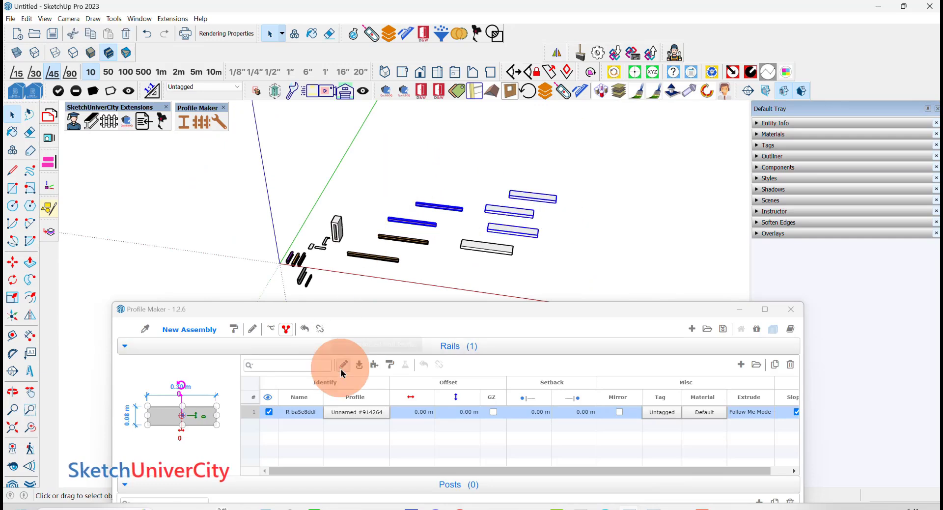
pyautogui.click(235, 332)
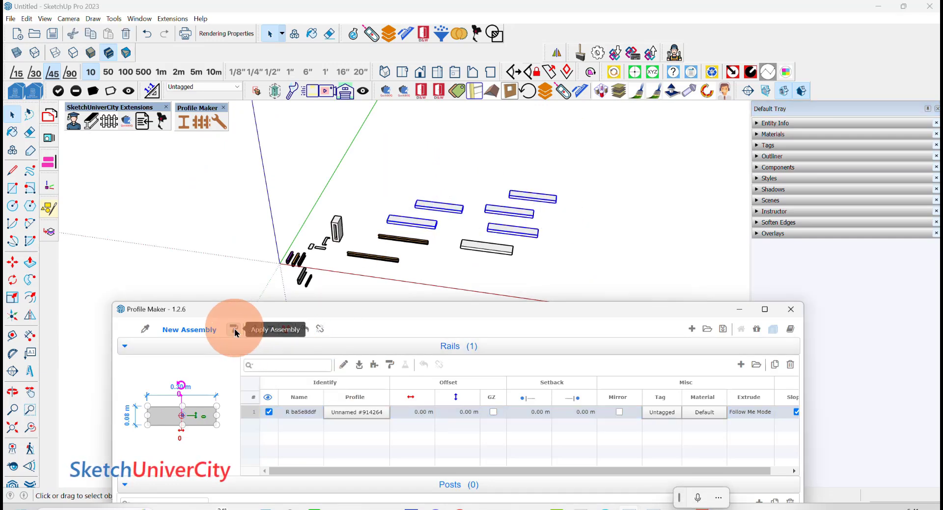
pyautogui.moveTo(358, 261); pyautogui.dragTo(470, 269, button='middle')
pyautogui.moveTo(469, 267); pyautogui.dragTo(422, 206)
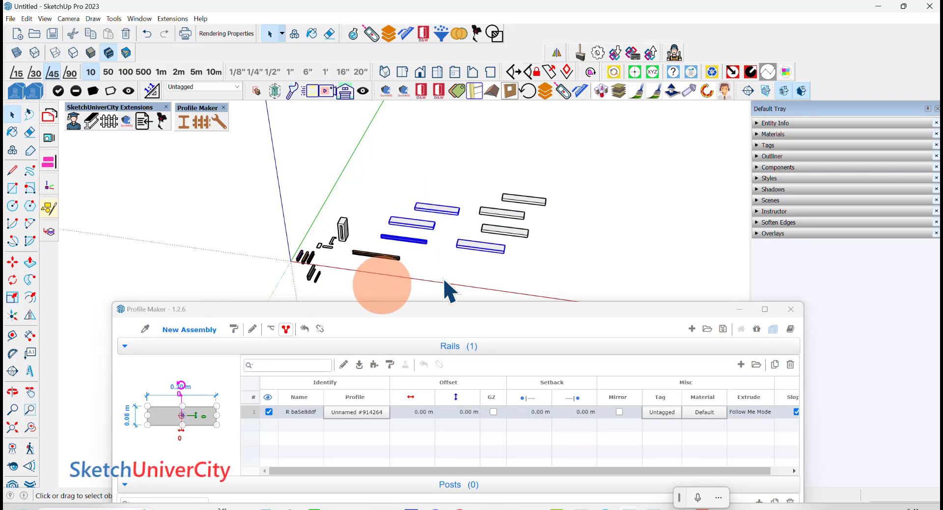
pyautogui.moveTo(575, 294); pyautogui.dragTo(373, 167)
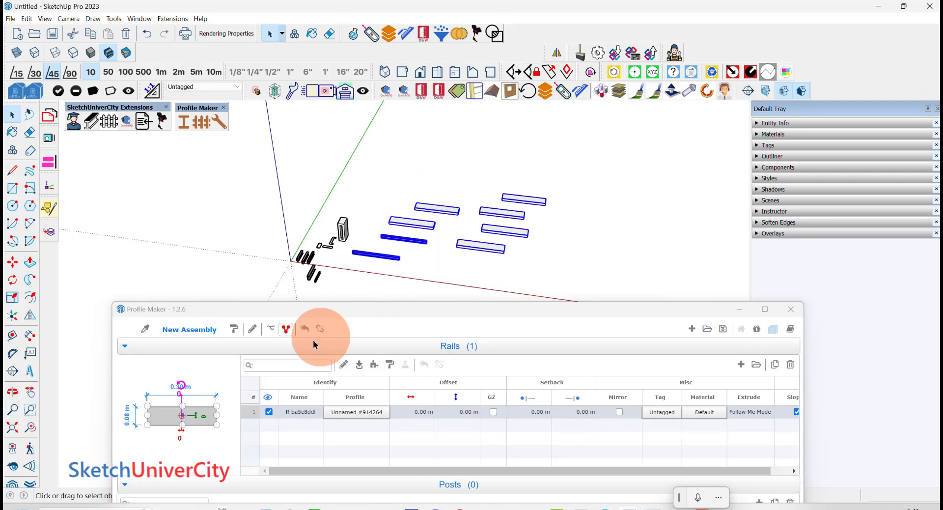
pyautogui.click(234, 330)
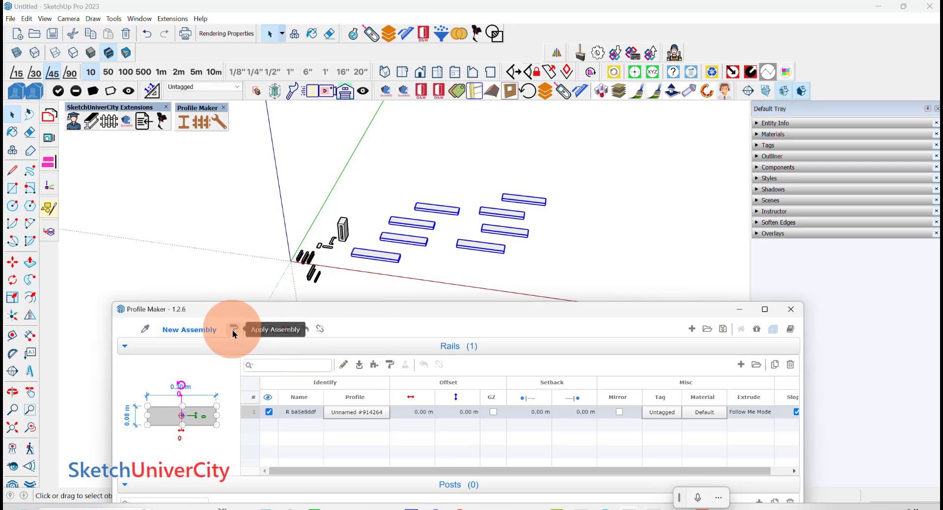
# Eyedrop the C-shaped face, Unnamed #.70596, into the rail's Profile cell.
pyautogui.scroll(2, 359, 277)
pyautogui.click(367, 412)
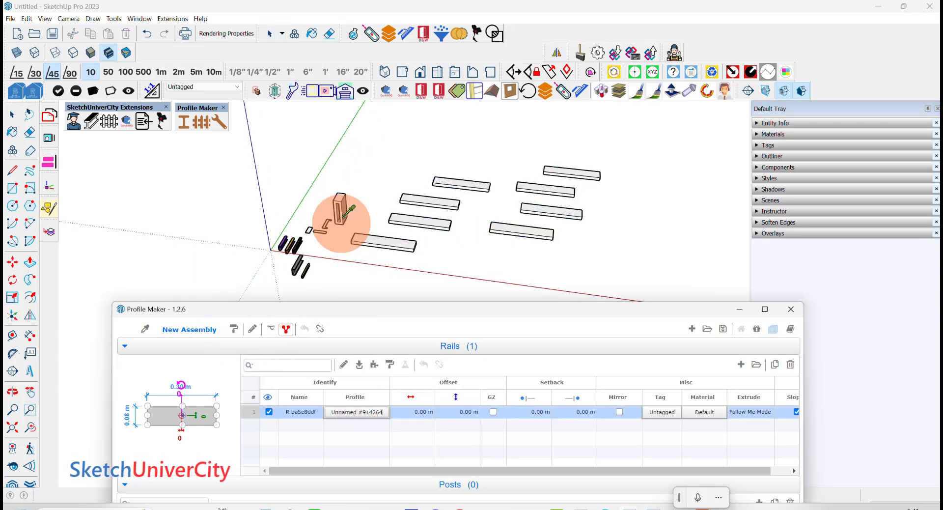
pyautogui.scroll(3, 344, 216)
pyautogui.click(315, 216)
pyautogui.scroll(-3, 338, 225)
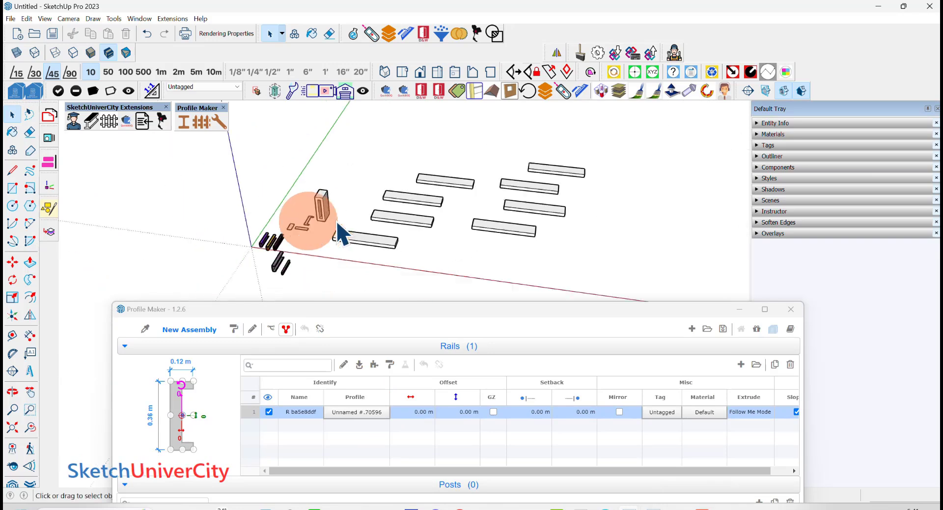
pyautogui.scroll(-1, 339, 230)
# Apply the C-shaped assembly to the four right-hand rails and orbit to check them.
pyautogui.moveTo(593, 249); pyautogui.dragTo(478, 152)
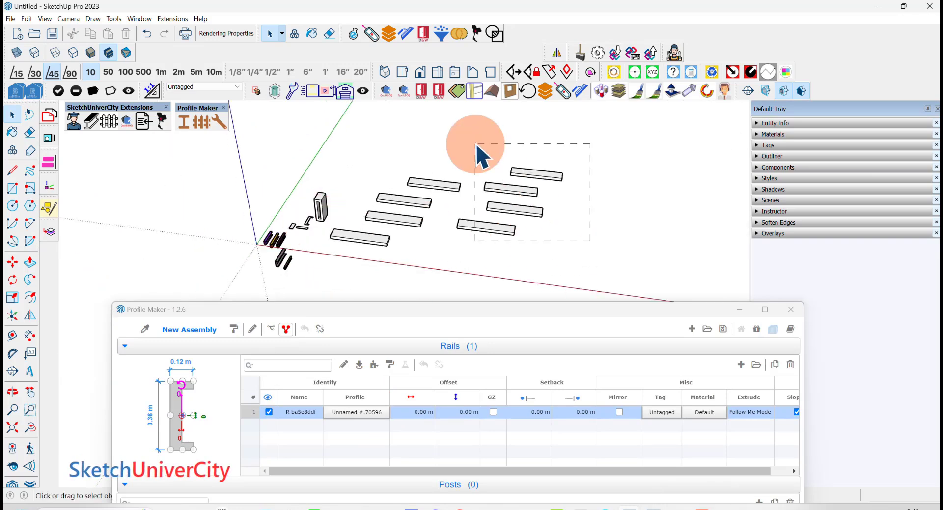
pyautogui.click(236, 338)
pyautogui.moveTo(515, 247)
pyautogui.mouseDown(button='middle')
pyautogui.moveTo(487, 178)
pyautogui.moveTo(505, 248)
pyautogui.mouseUp(button='middle')
pyautogui.scroll(2, 499, 236)
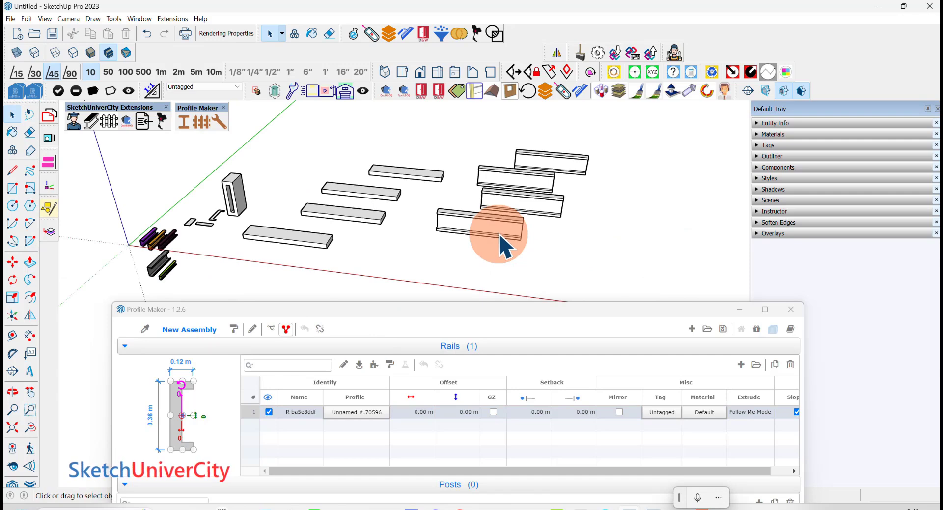